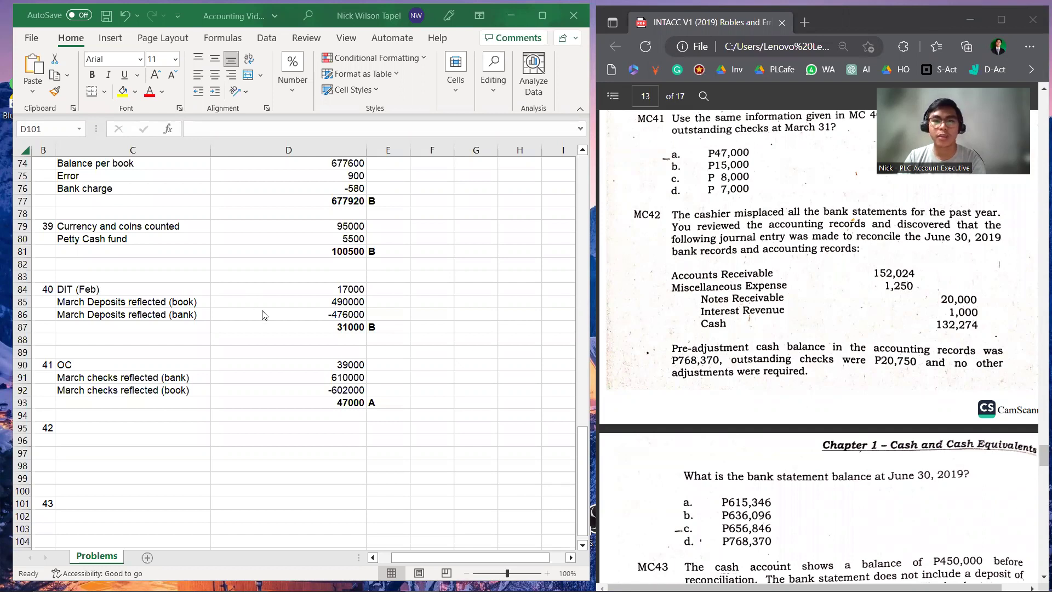
# Enter 768,370 in D95 as item 42's pre-adjustment cash balance.
pyautogui.click(582, 478)
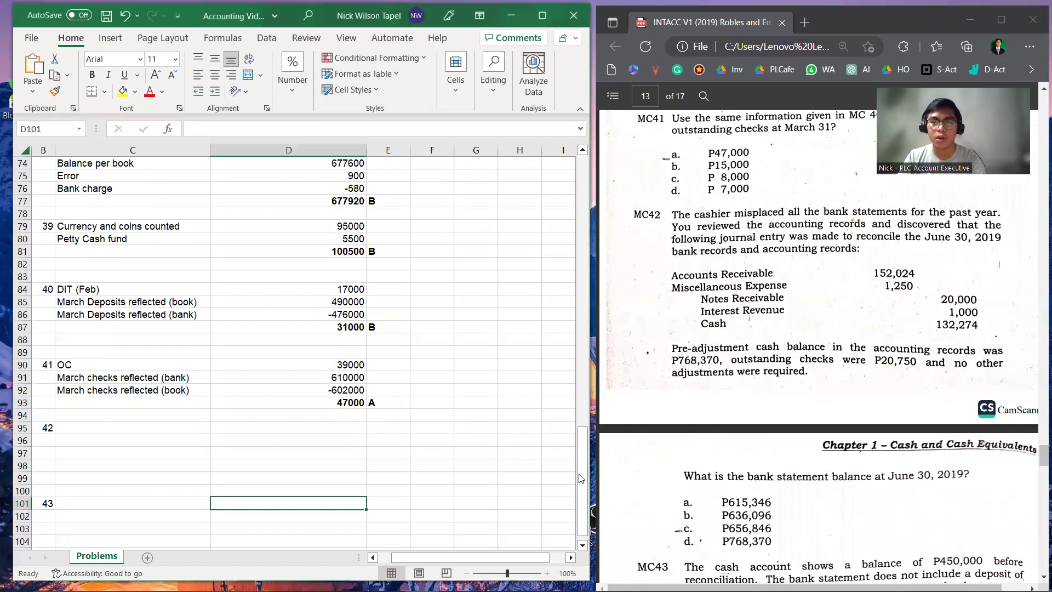
pyautogui.moveTo(582, 479); pyautogui.dragTo(232, 442)
pyautogui.click(147, 423)
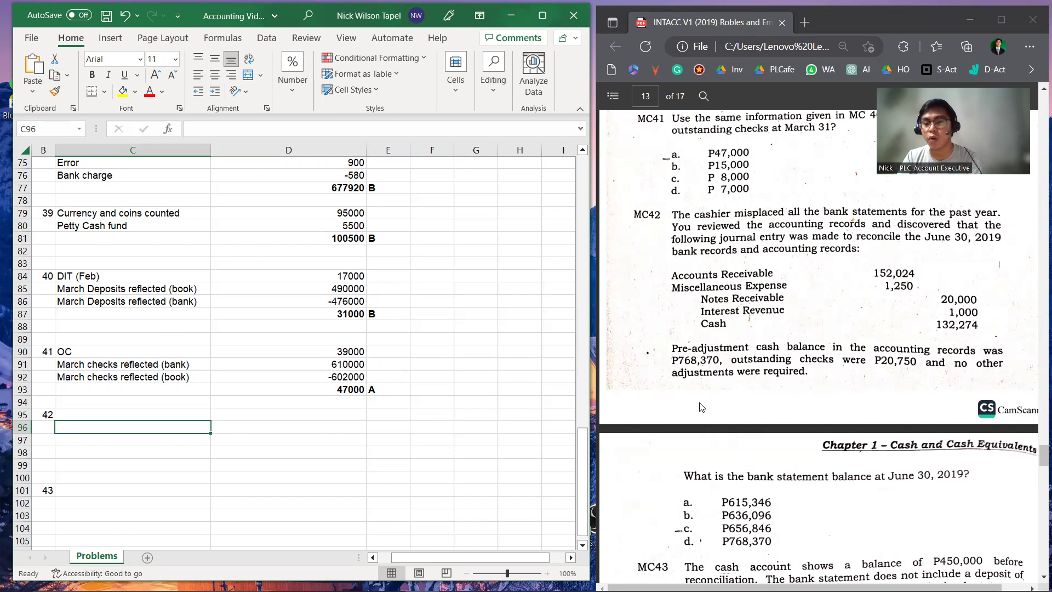
pyautogui.scroll(-1, 702, 403)
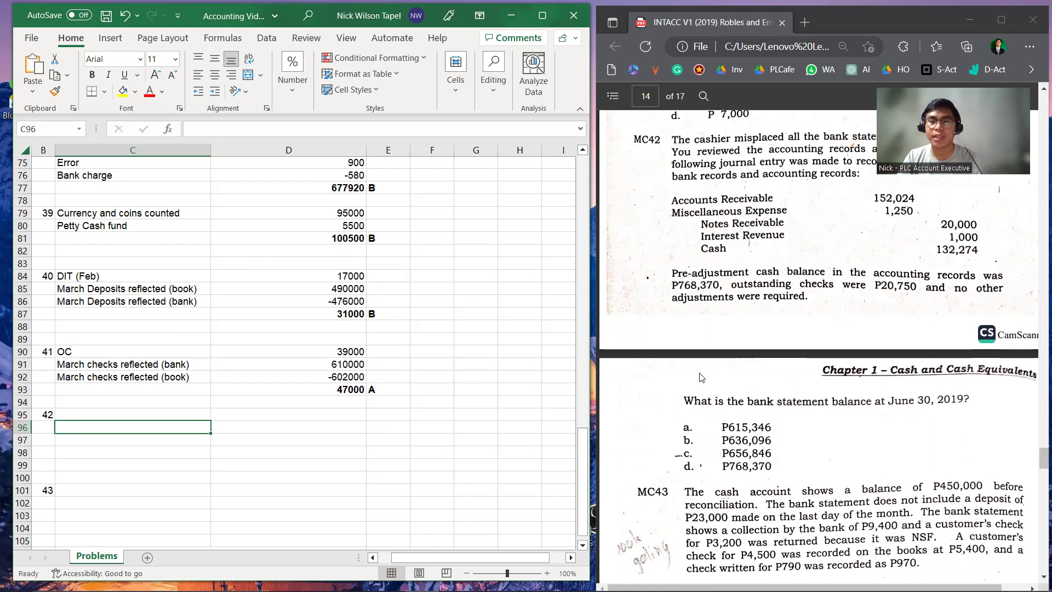
pyautogui.click(162, 416)
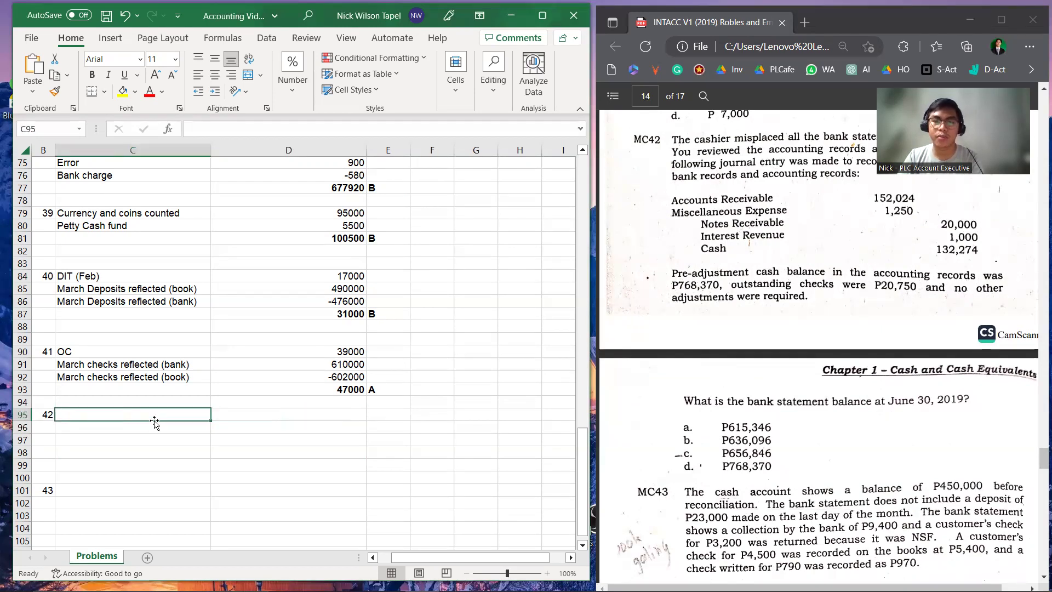
pyautogui.click(254, 413)
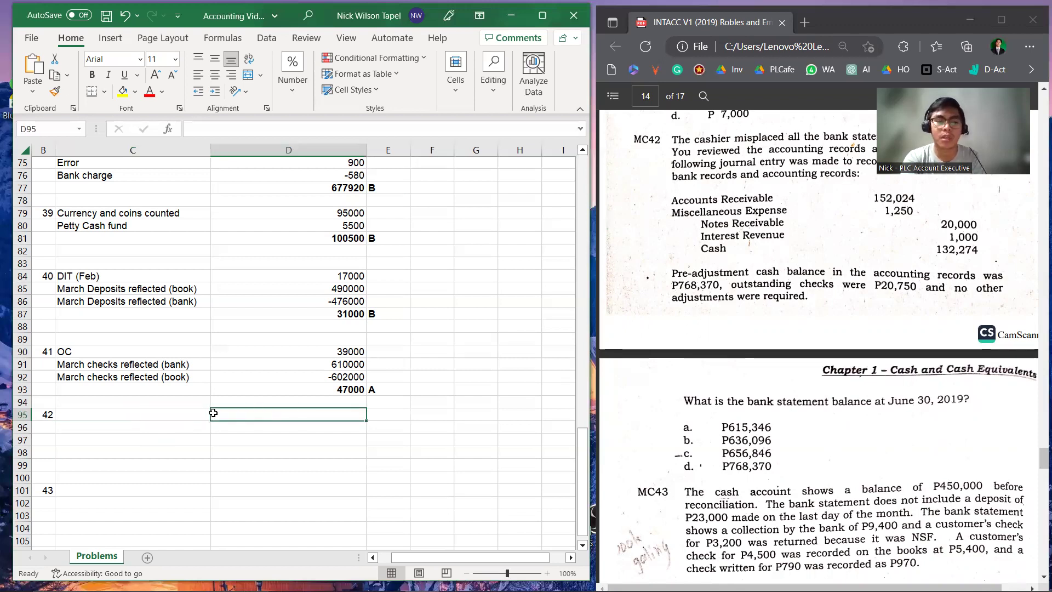
pyautogui.write('76')
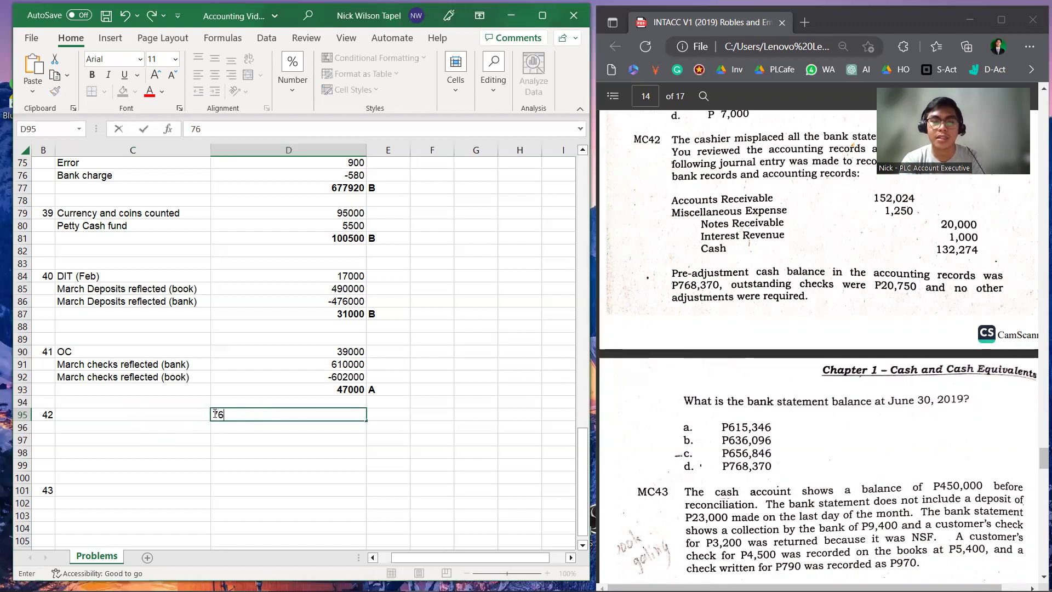
pyautogui.write('7')
pyautogui.press('BackSpace')
pyautogui.write('8')
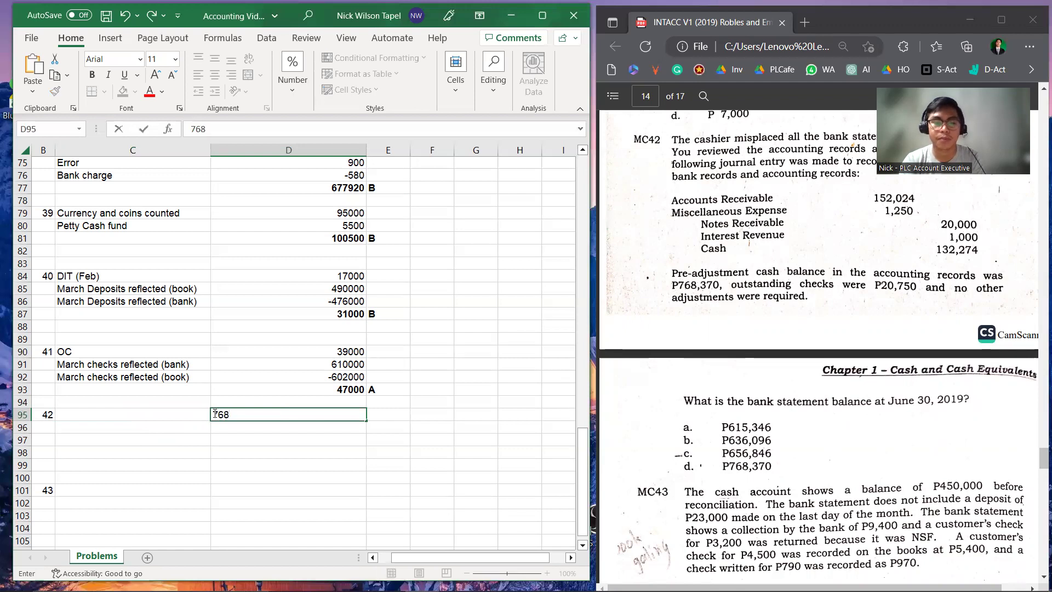
pyautogui.write(',370')
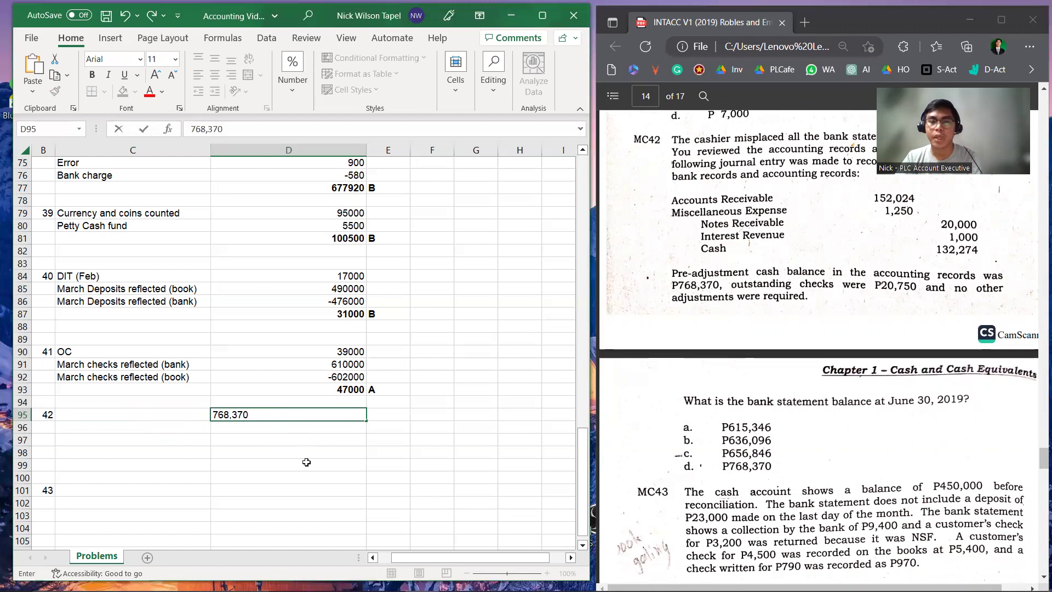
pyautogui.click(302, 443)
# Enter (132,274) in D96 and 20750 in D97.
pyautogui.click(274, 429)
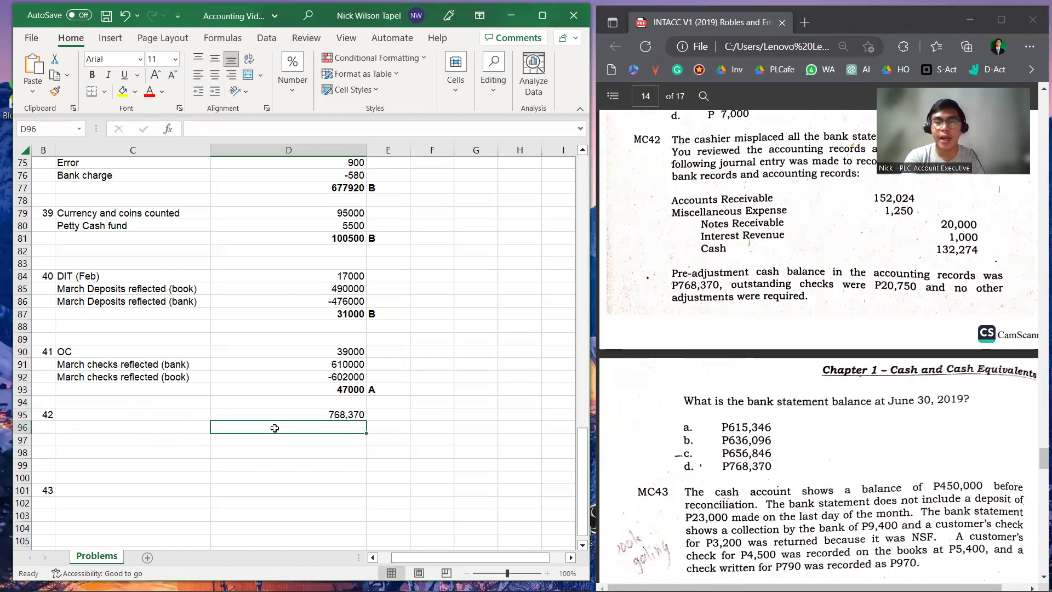
pyautogui.write('(')
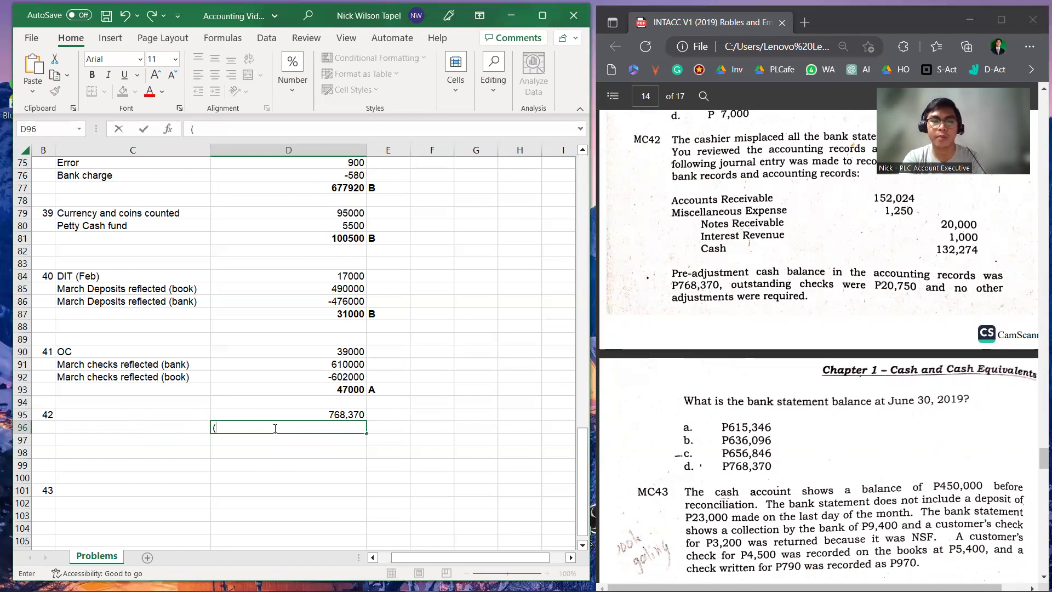
pyautogui.press('BackSpace')
pyautogui.write('(')
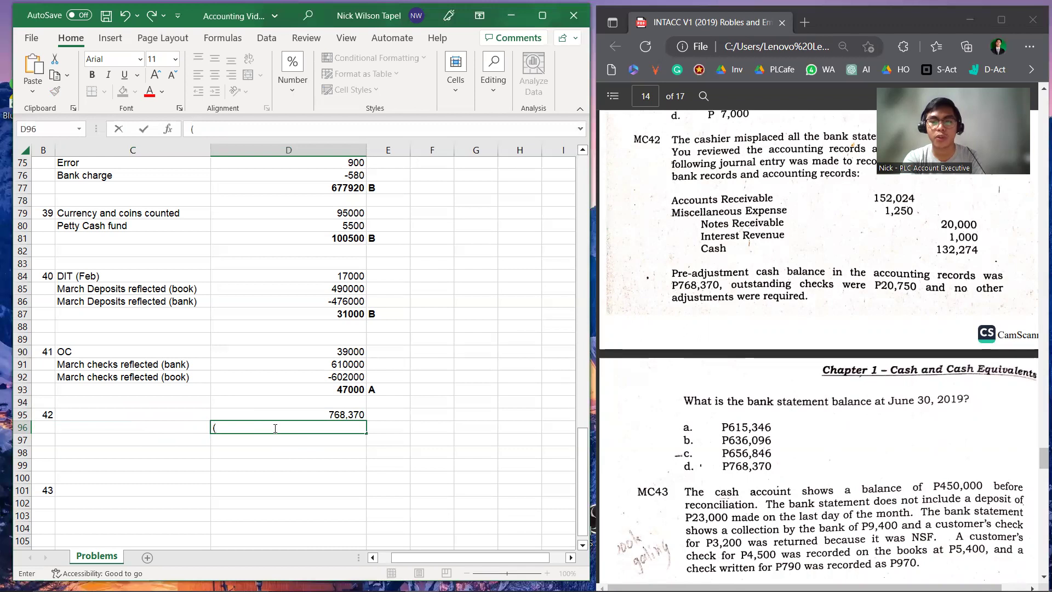
pyautogui.write('132')
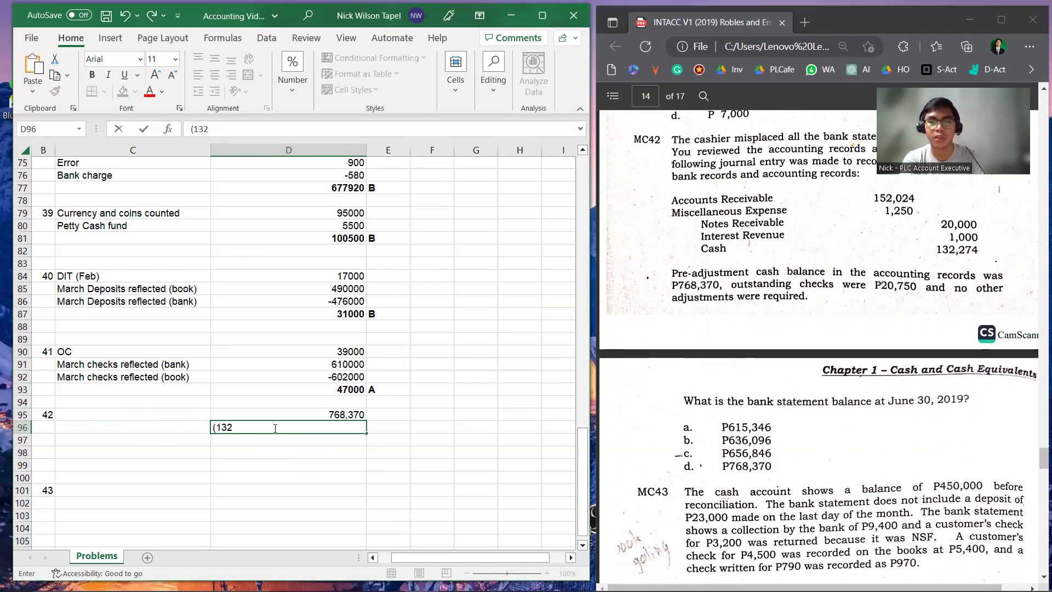
pyautogui.write(',274)')
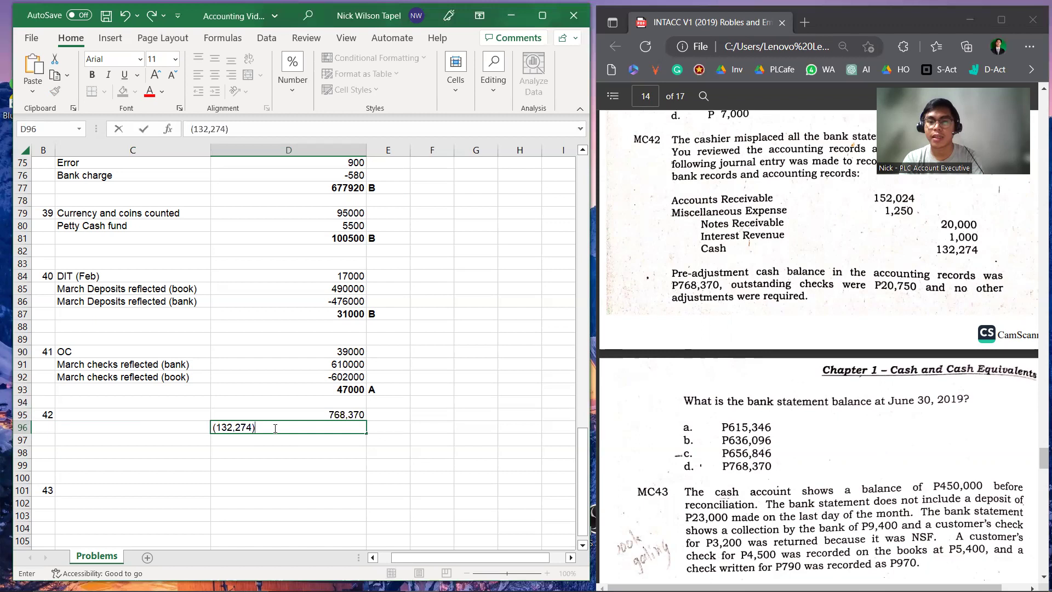
pyautogui.press('Return')
pyautogui.click(277, 428)
pyautogui.press('Down')
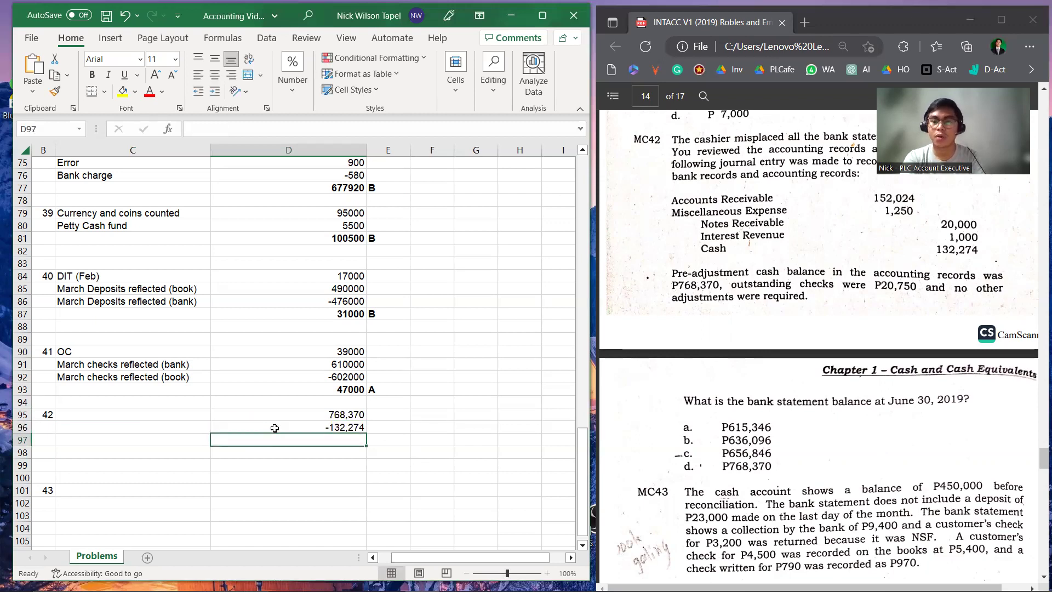
pyautogui.write('20')
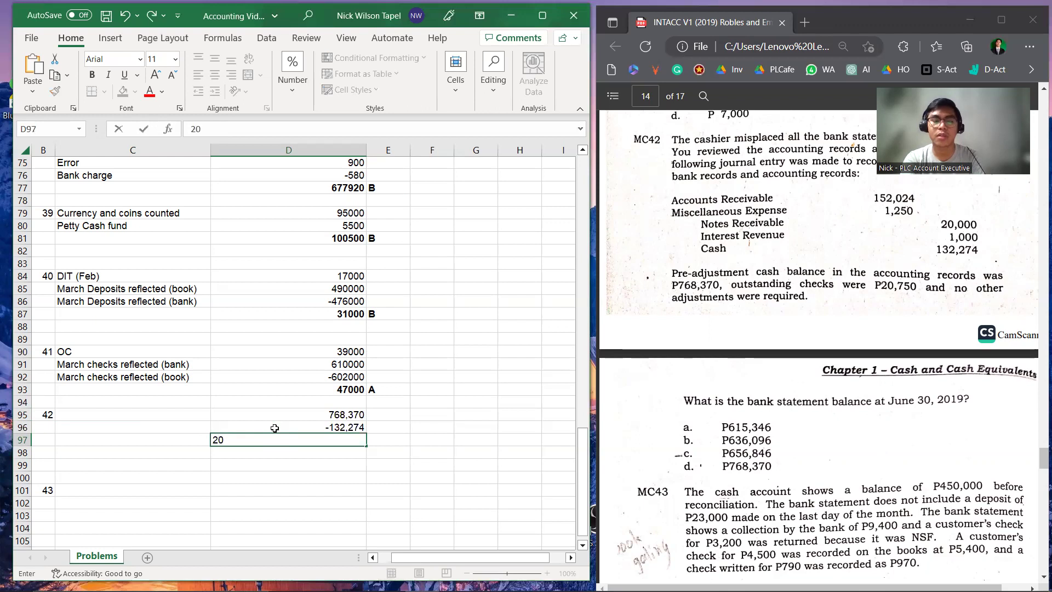
pyautogui.write('750')
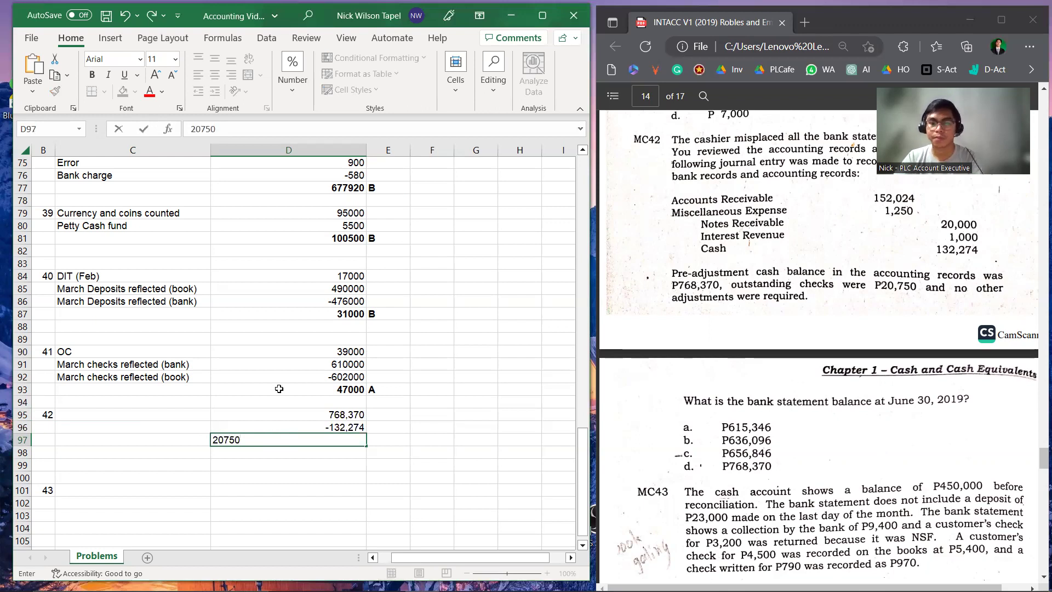
# Commit the 20750 entry and bring the MC42 problem page of the PDF textbook forward.
pyautogui.click(308, 451)
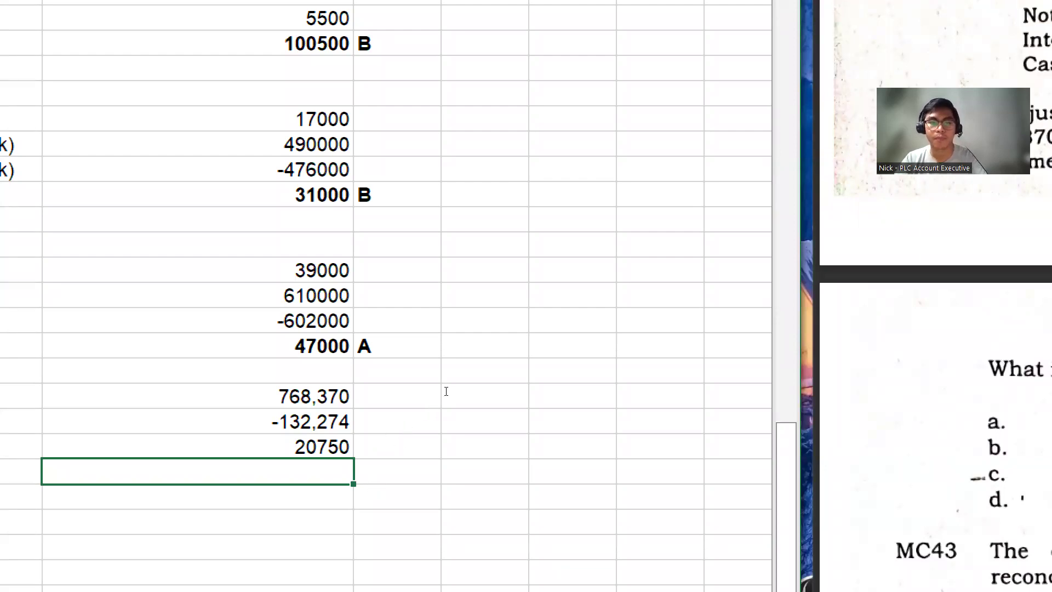
pyautogui.doubleClick(446, 346)
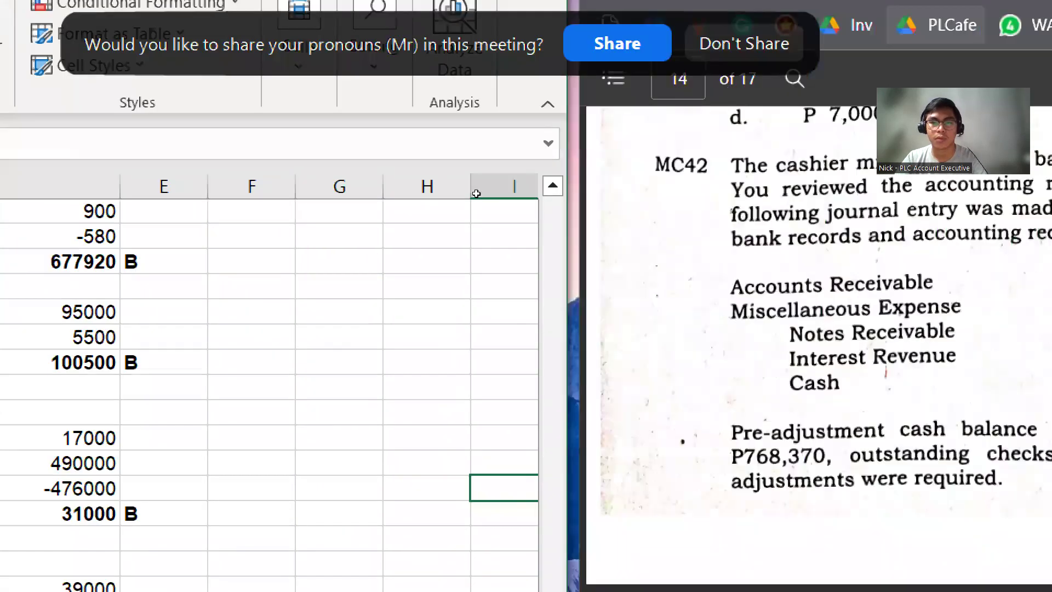
pyautogui.click(455, 244)
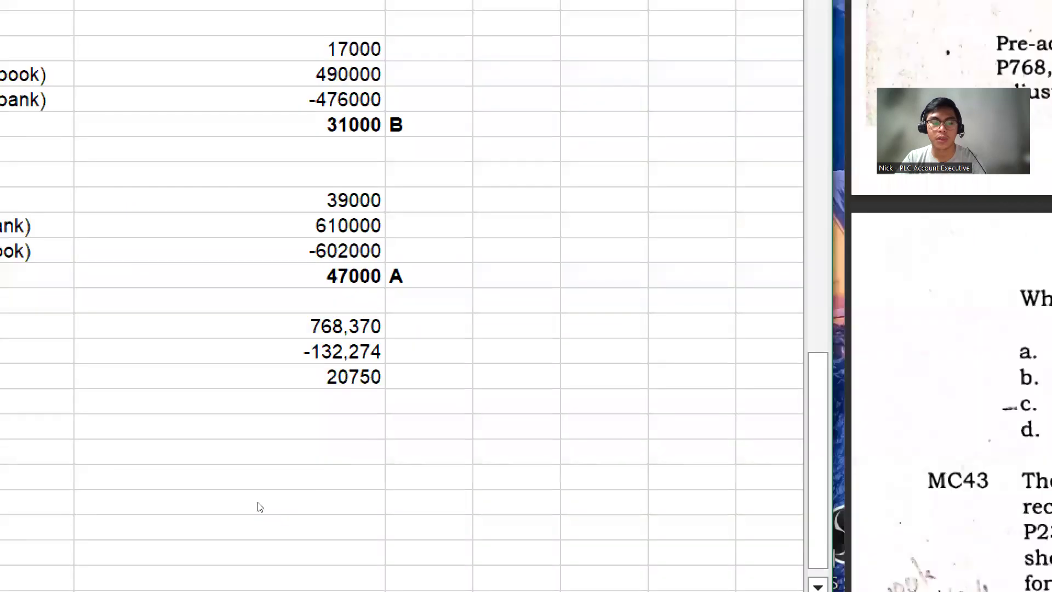
pyautogui.hotkey('alt', 'Tab')
pyautogui.hotkey('alt', 'Tab')
pyautogui.hotkey('alt', 'Tab')
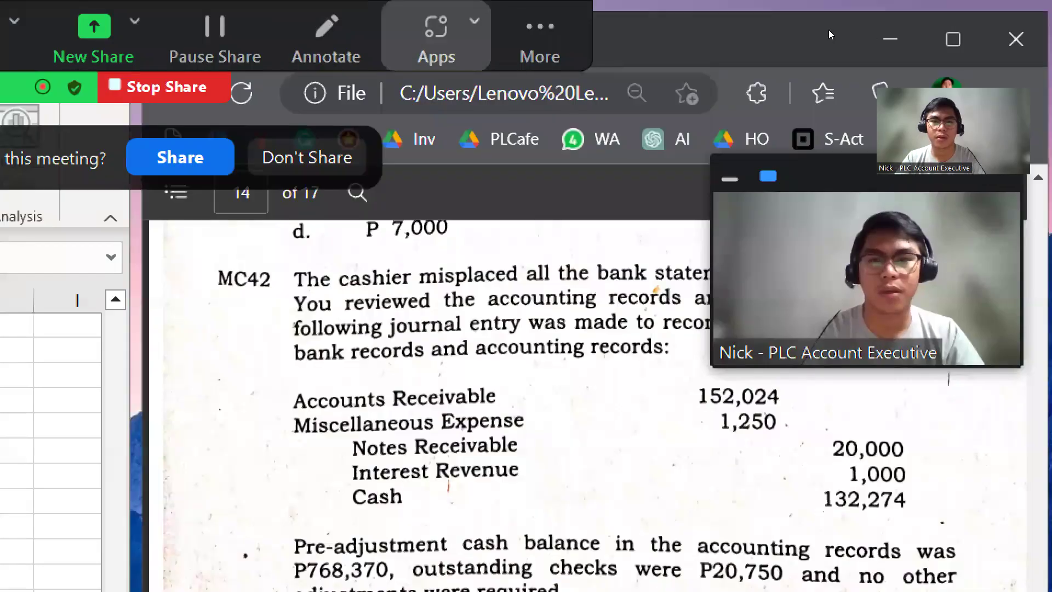
# Search 'how to exit zoom' in a new Edge tab and look over the results.
pyautogui.hotkey('ctrl', 't')
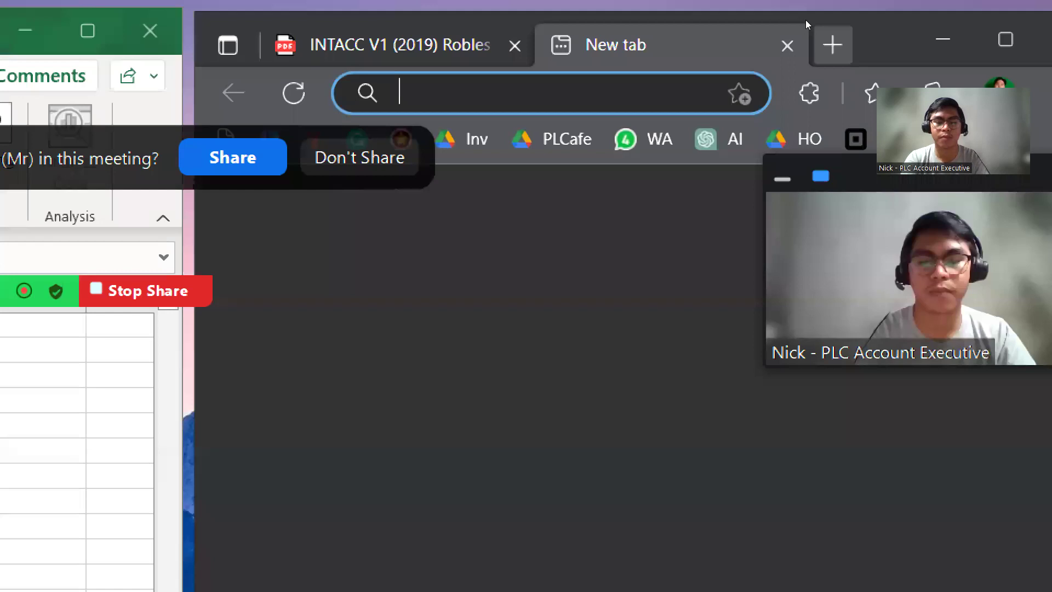
pyautogui.write('how ')
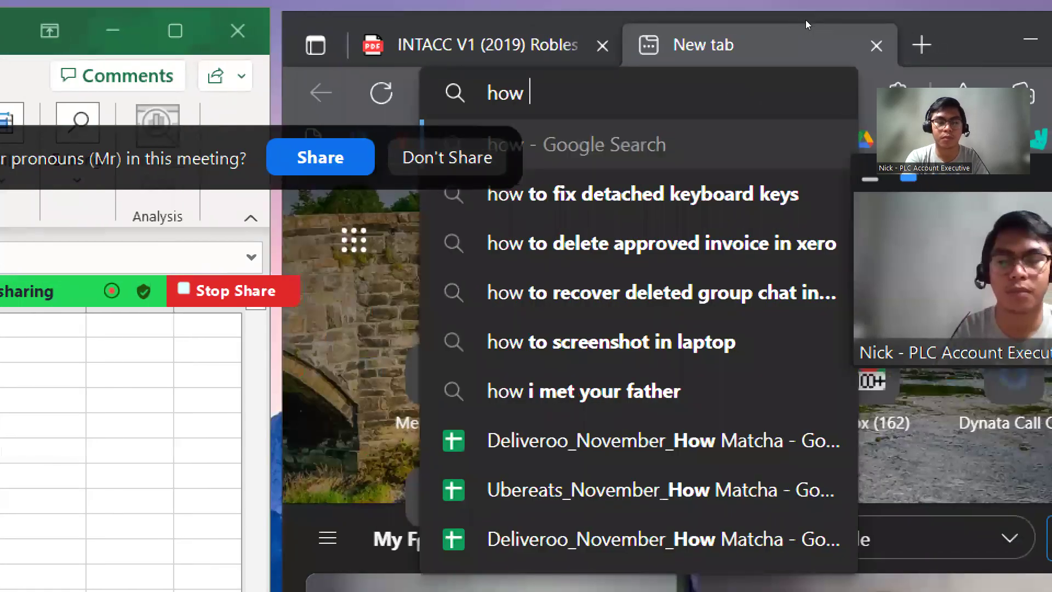
pyautogui.write('to exit zoom')
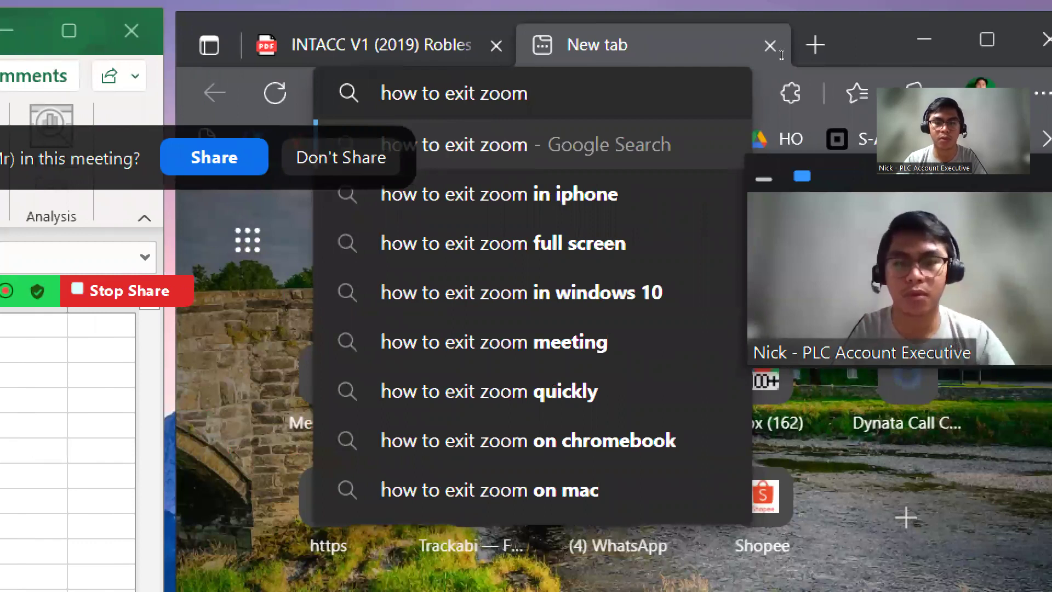
pyautogui.press('Return')
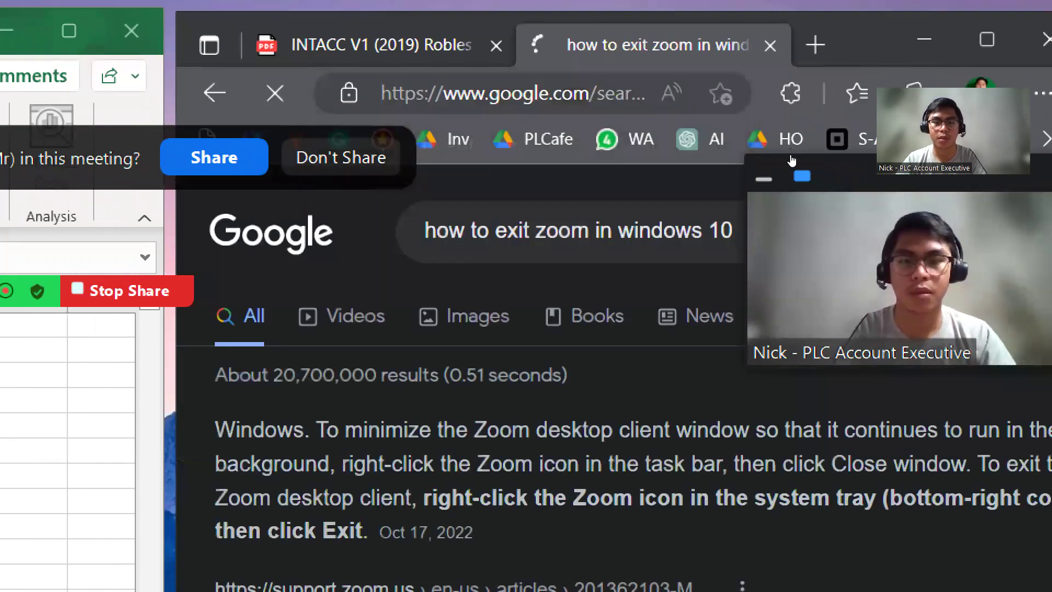
pyautogui.scroll(-2, 792, 164)
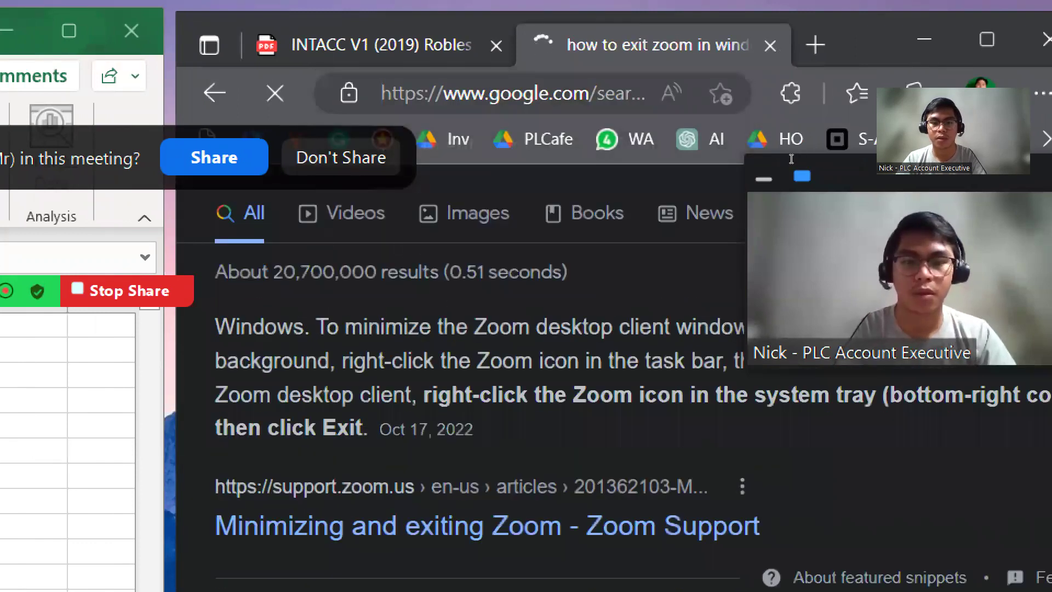
pyautogui.scroll(2, 807, 175)
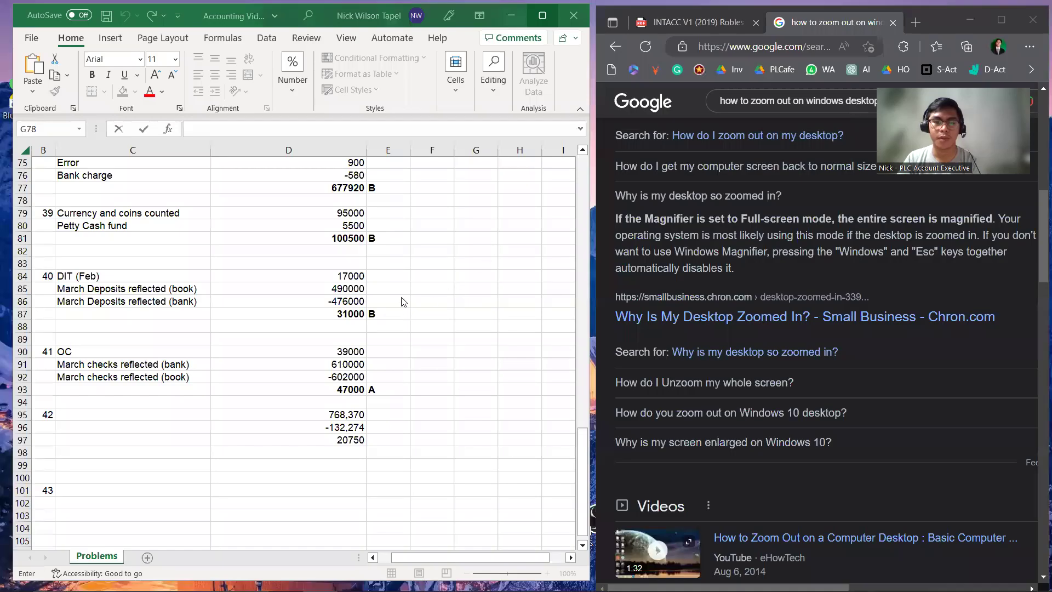
# Close the search tab and label C95:C97 Pre adjustment cash balance, Credit Cash and OC.
pyautogui.hotkey('alt', 'Tab')
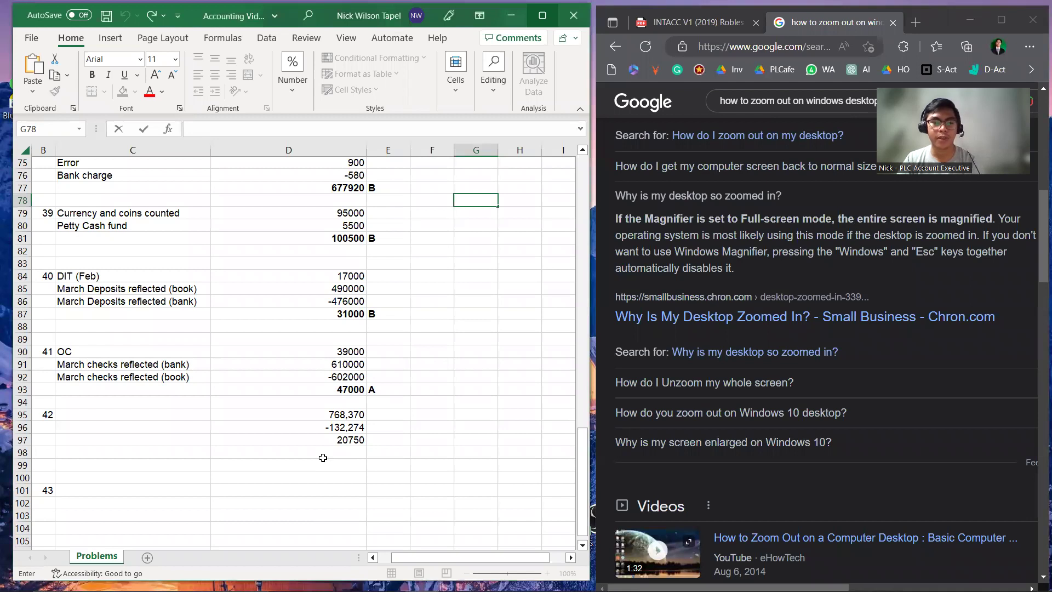
pyautogui.click(324, 453)
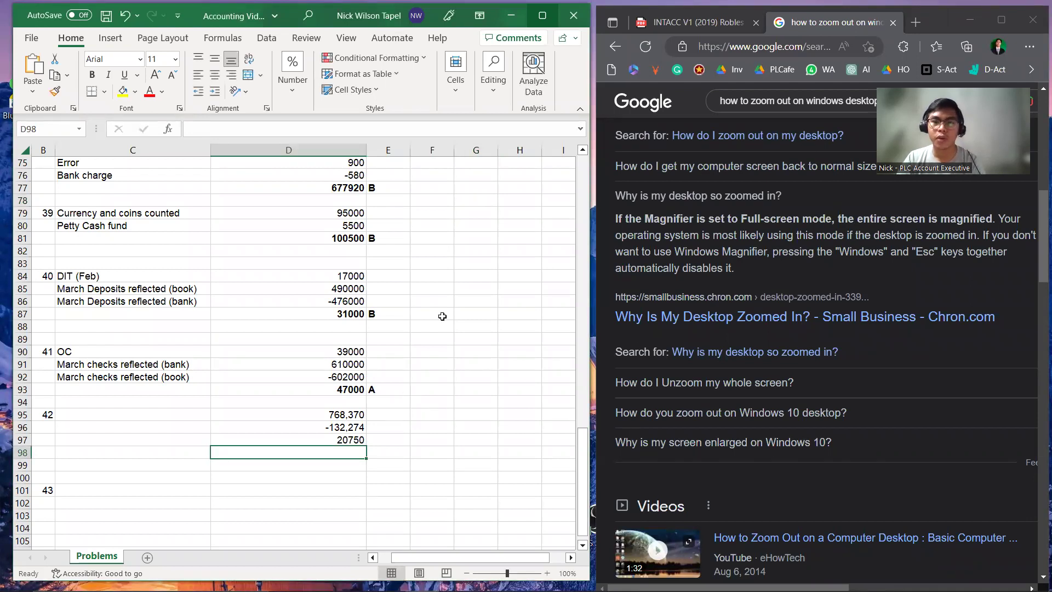
pyautogui.click(693, 22)
pyautogui.click(892, 23)
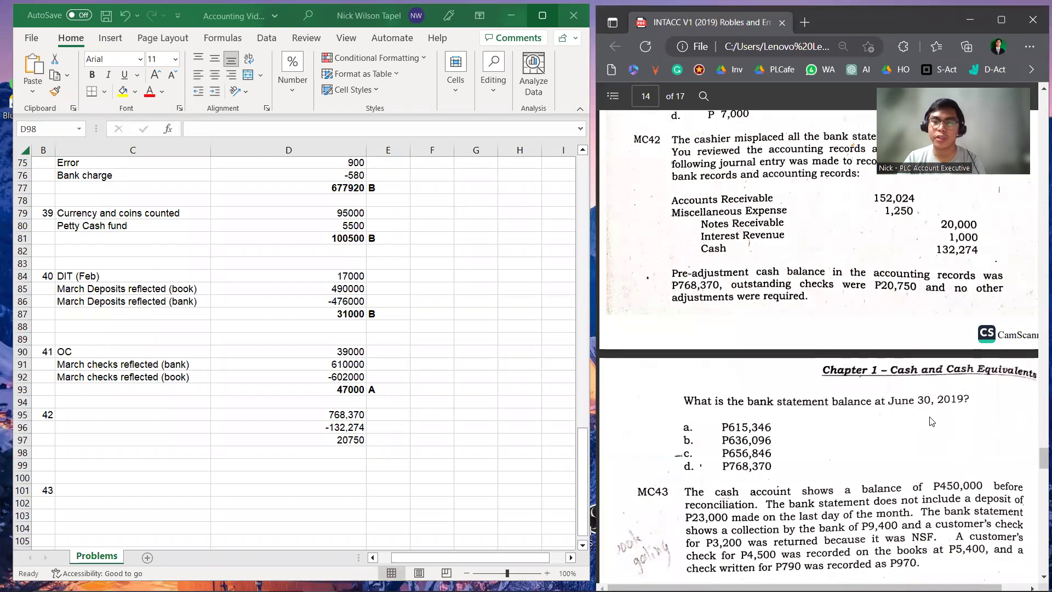
pyautogui.click(168, 416)
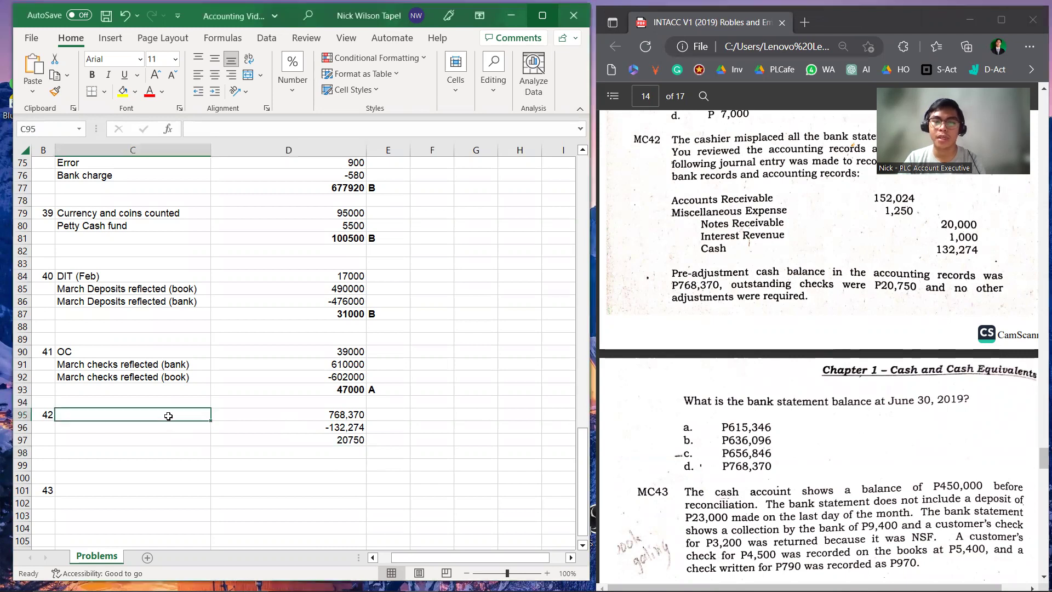
pyautogui.write('Pre')
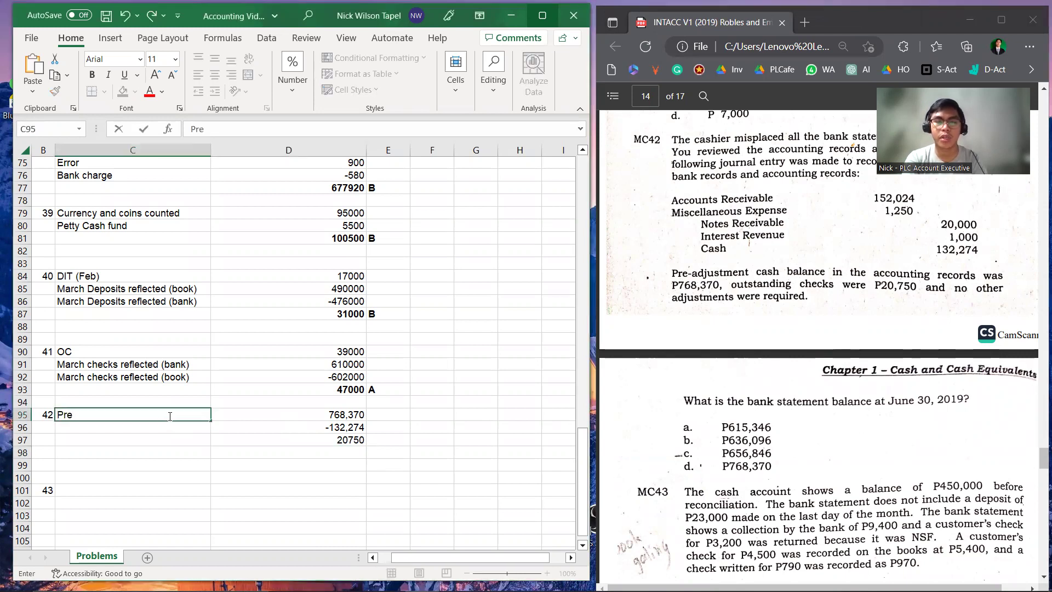
pyautogui.write(' adjustment')
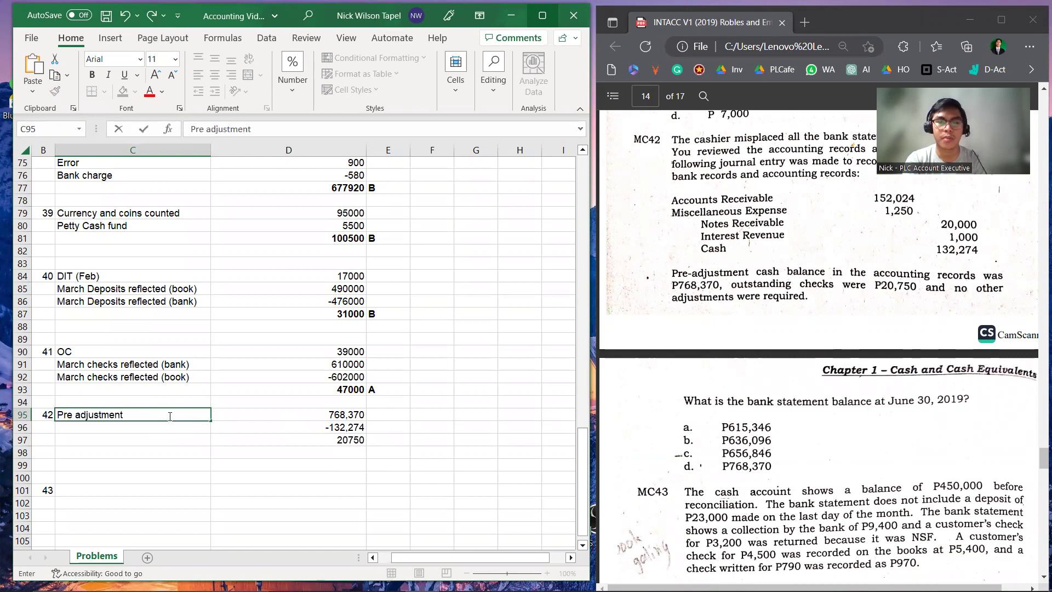
pyautogui.write(' cash balance')
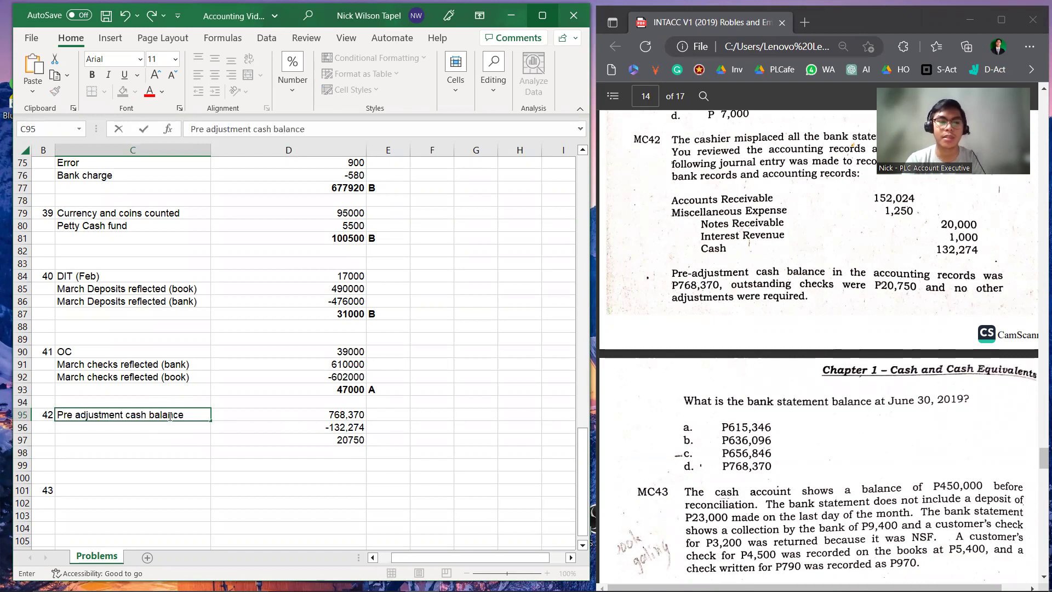
pyautogui.press('Return')
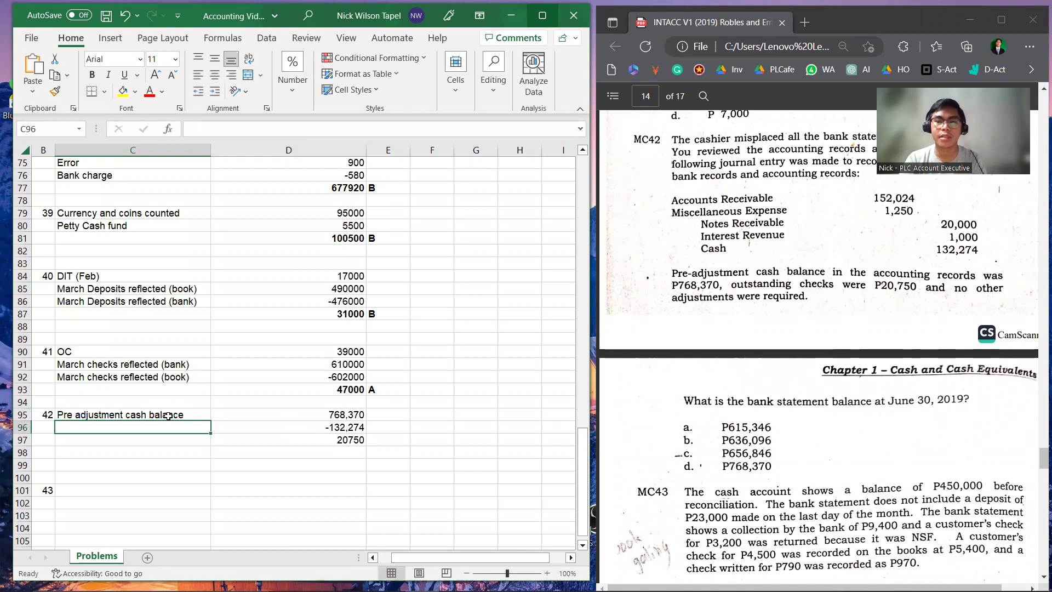
pyautogui.write('Credit Cash')
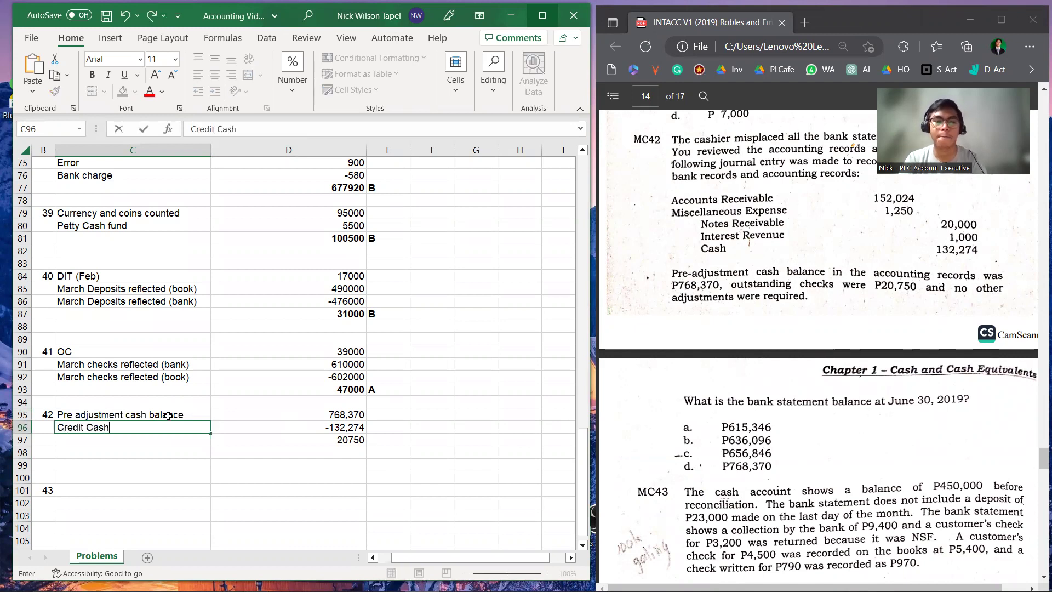
pyautogui.press('Return')
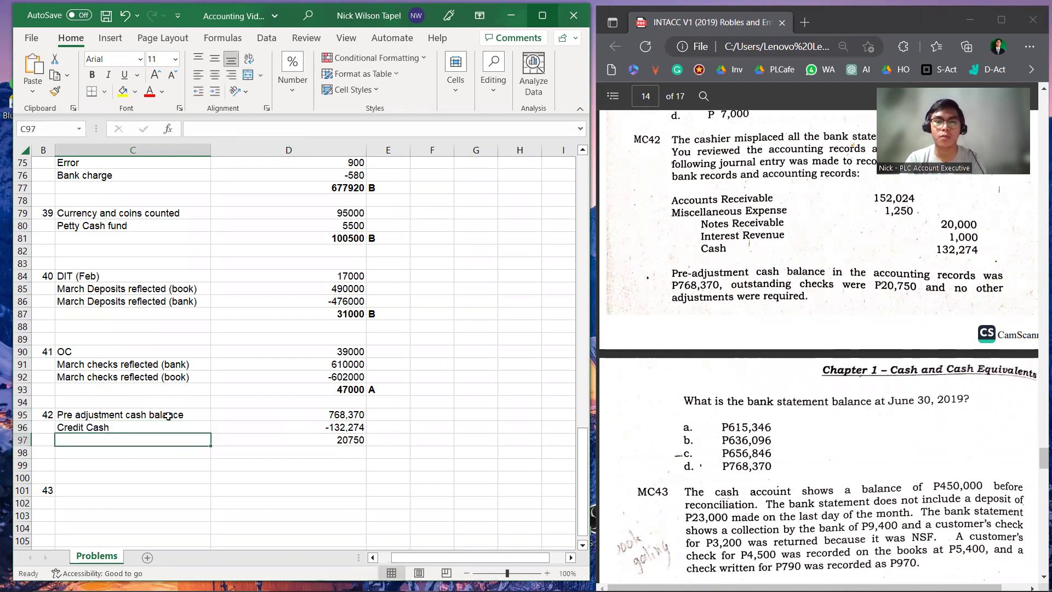
pyautogui.write('OC')
pyautogui.press('Tab')
# AutoSum item 42's figures to 656,846 in D98 and mark answer C in E98.
pyautogui.press('Down')
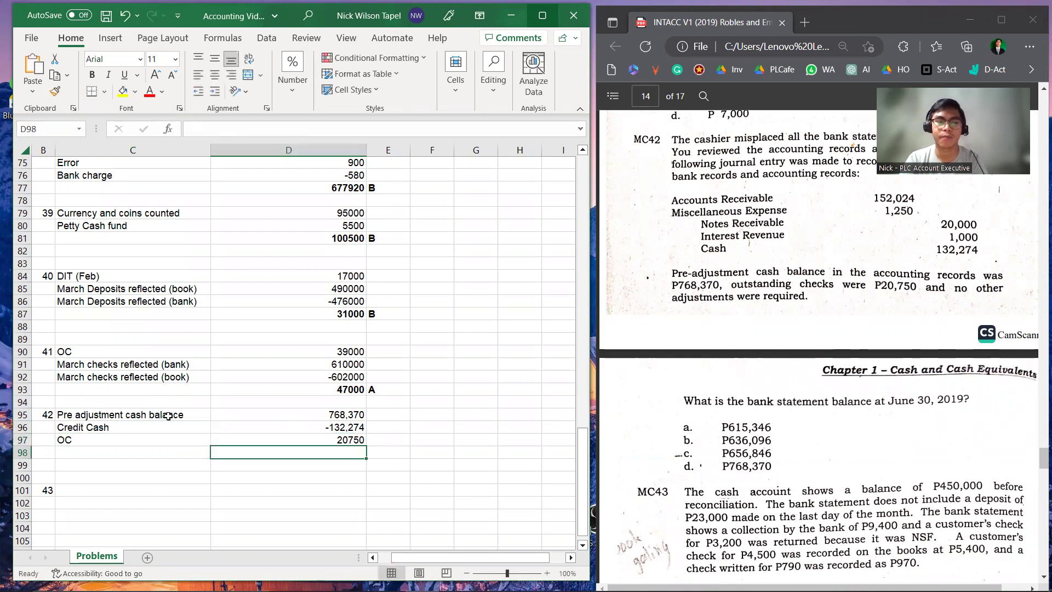
pyautogui.hotkey('alt', '=')
pyautogui.press('Return')
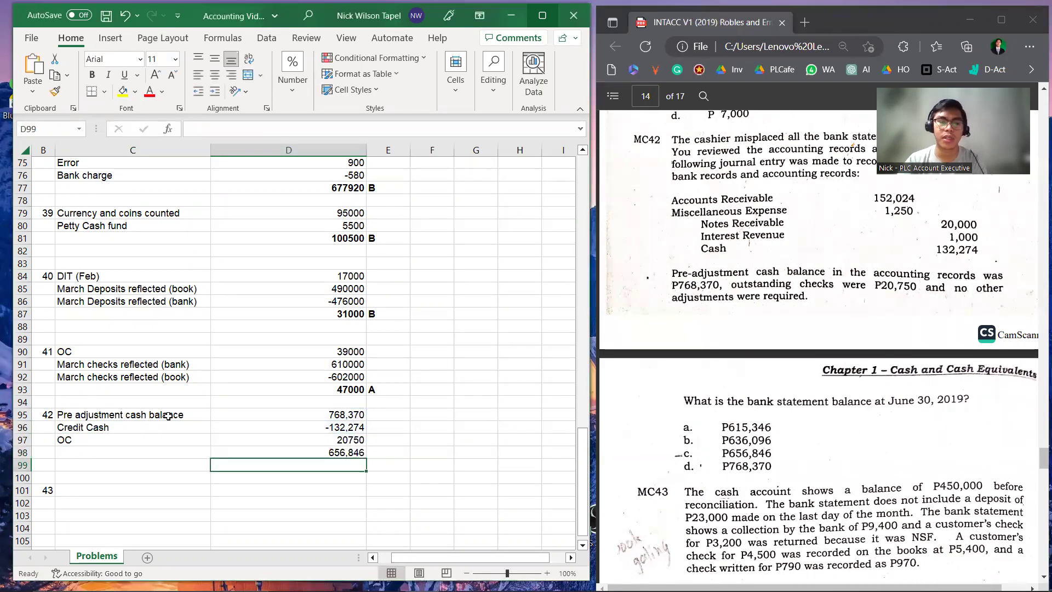
pyautogui.click(283, 453)
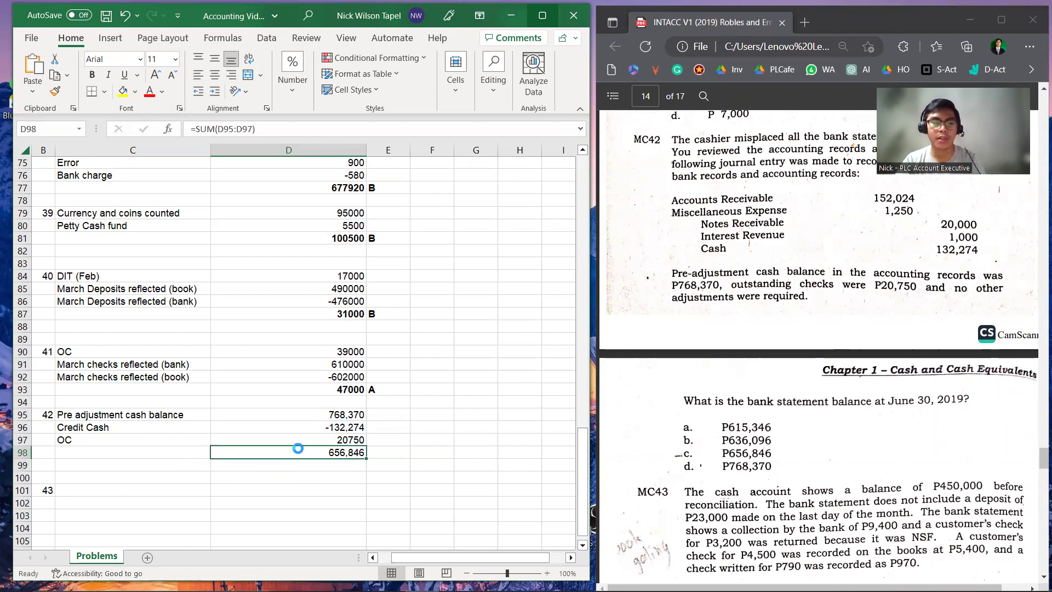
pyautogui.click(386, 453)
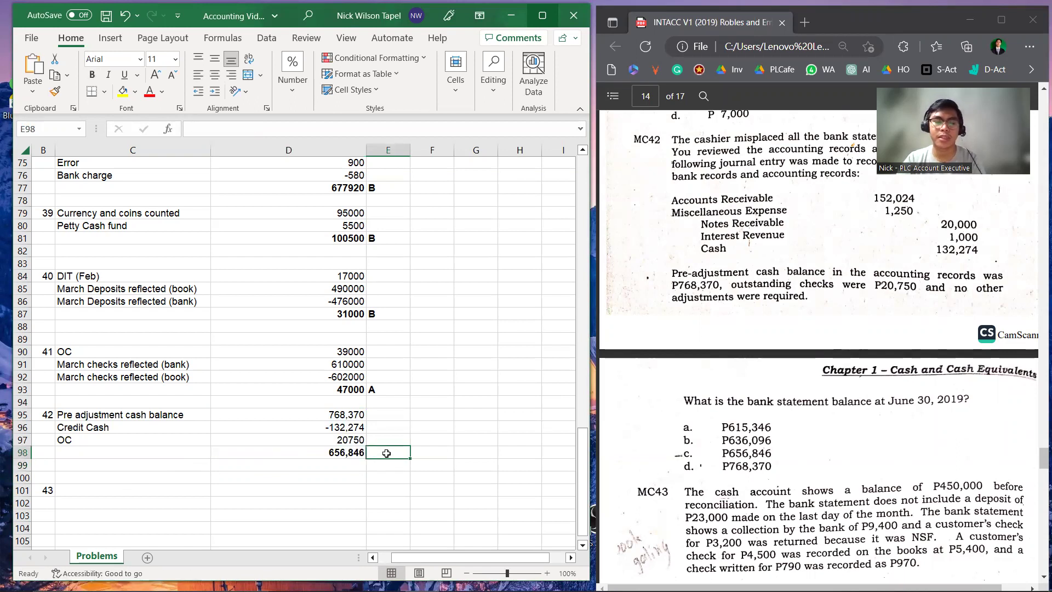
pyautogui.write('C')
pyautogui.press('Return')
pyautogui.click(163, 490)
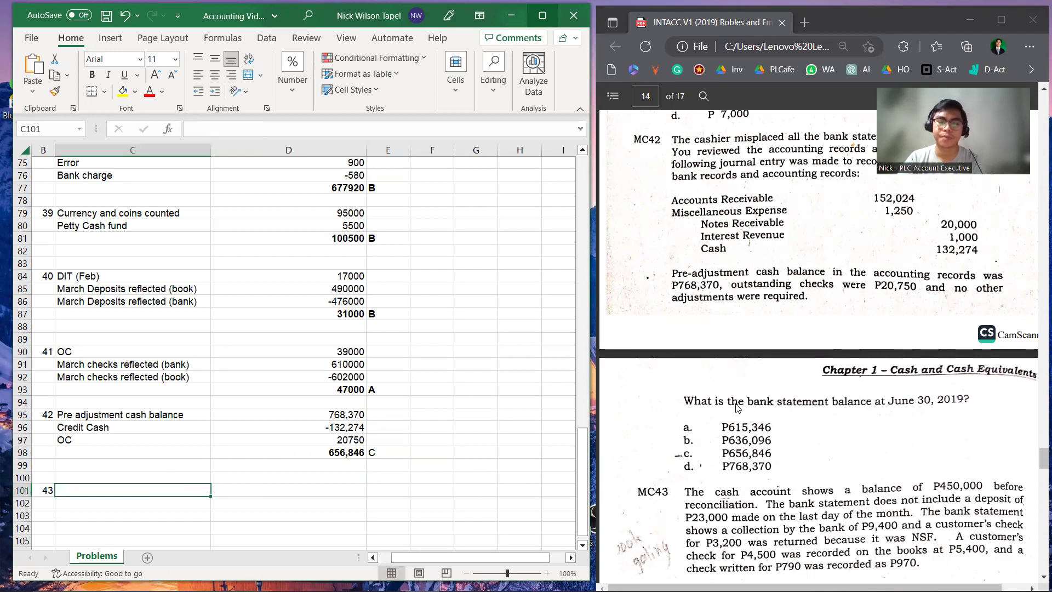
# Label item 43 as Cash with a 450000 balance in D101.
pyautogui.scroll(-3, 741, 407)
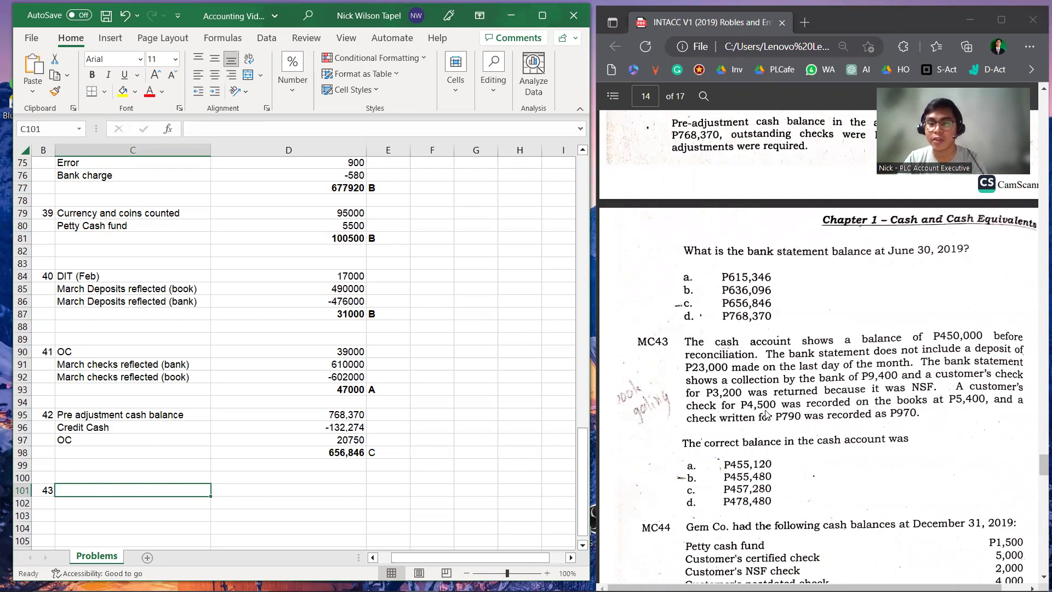
pyautogui.write('a')
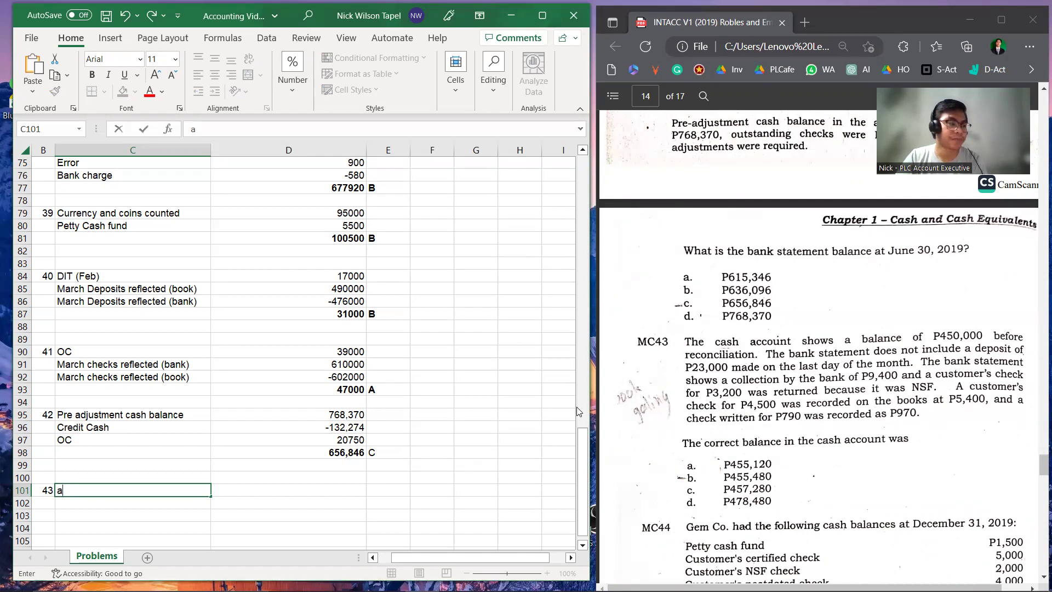
pyautogui.scroll(-1, 776, 402)
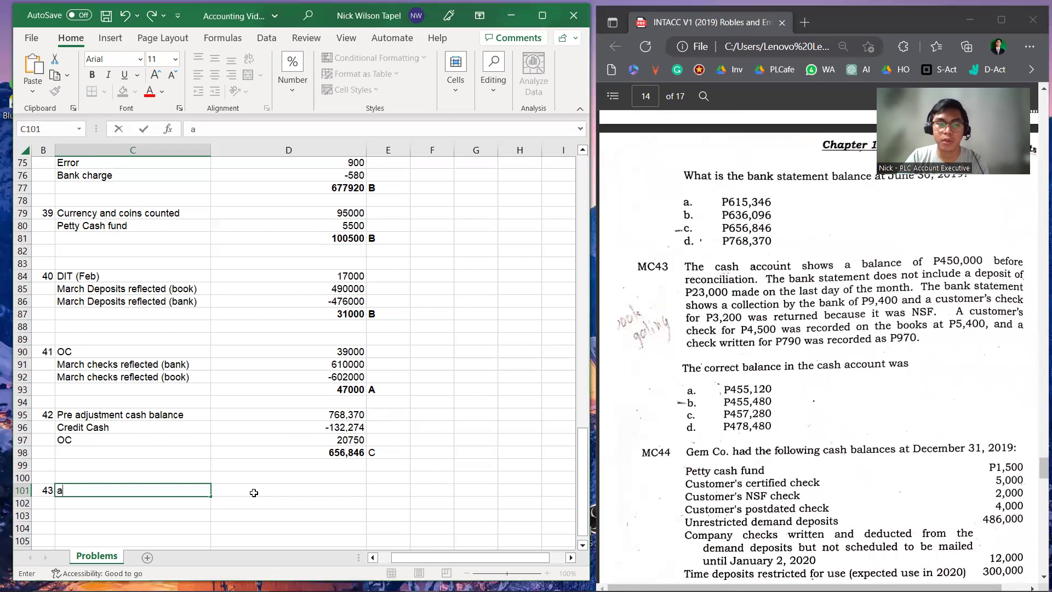
pyautogui.press('BackSpace')
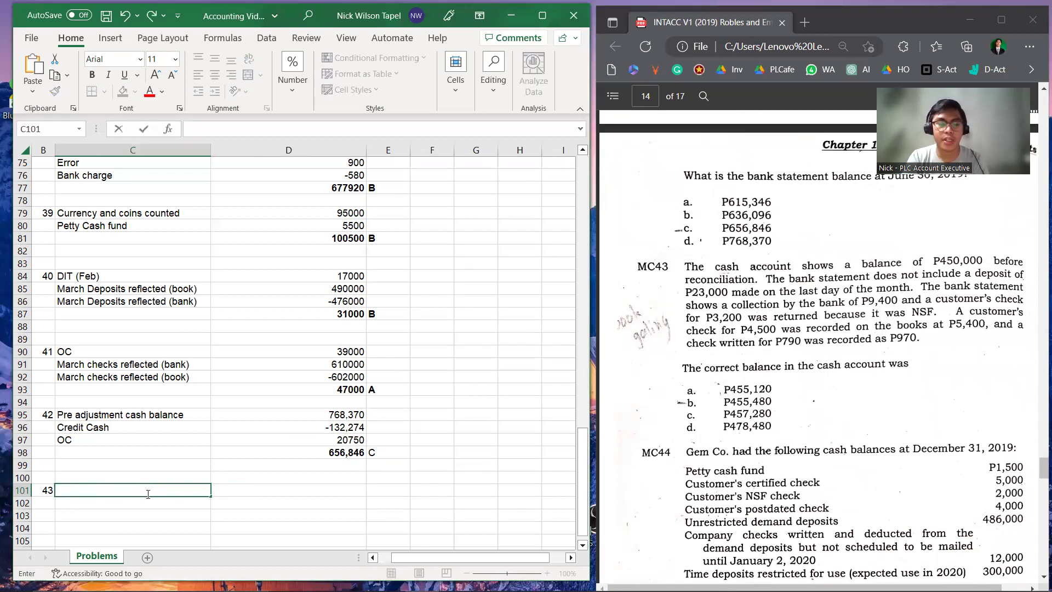
pyautogui.write('Cash')
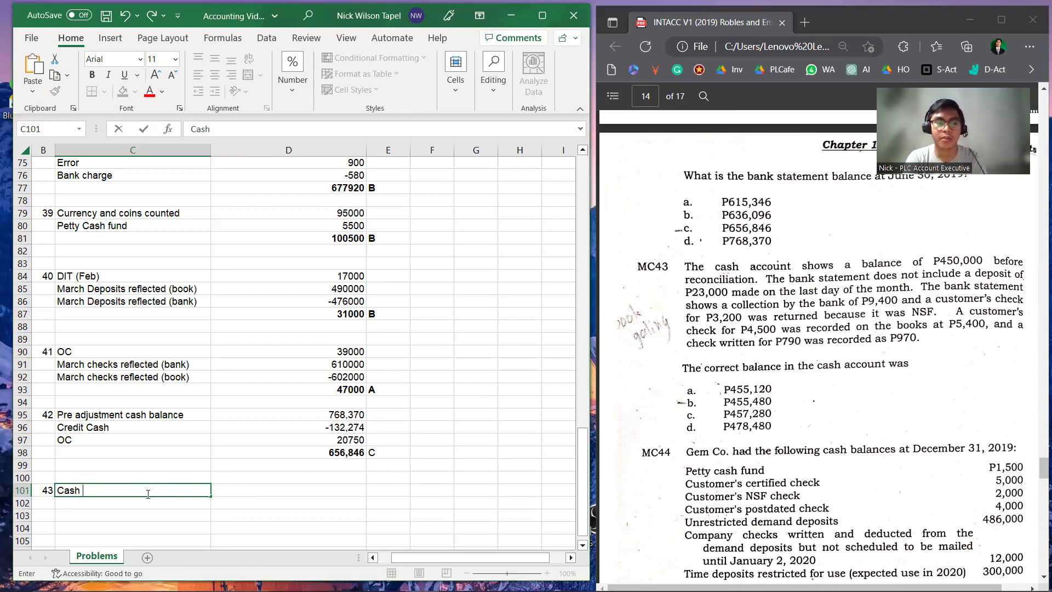
pyautogui.press('Tab')
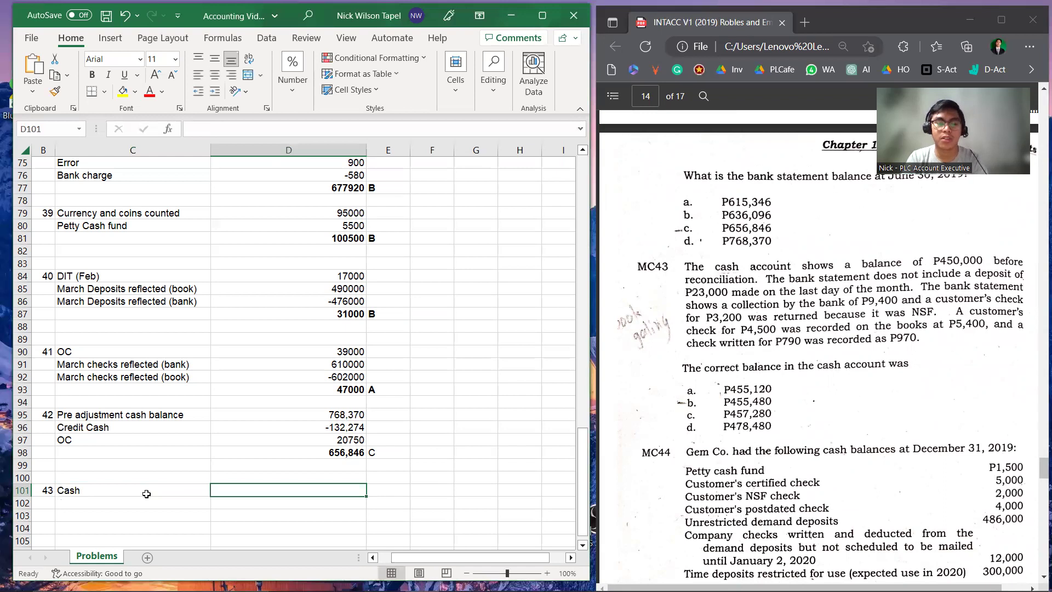
pyautogui.write('450')
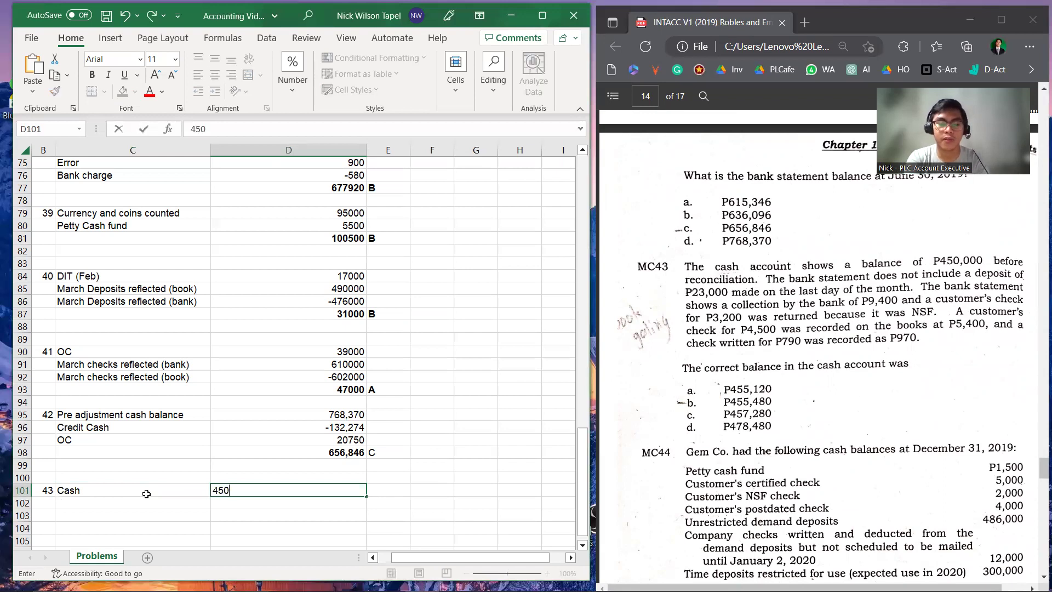
pyautogui.write('000')
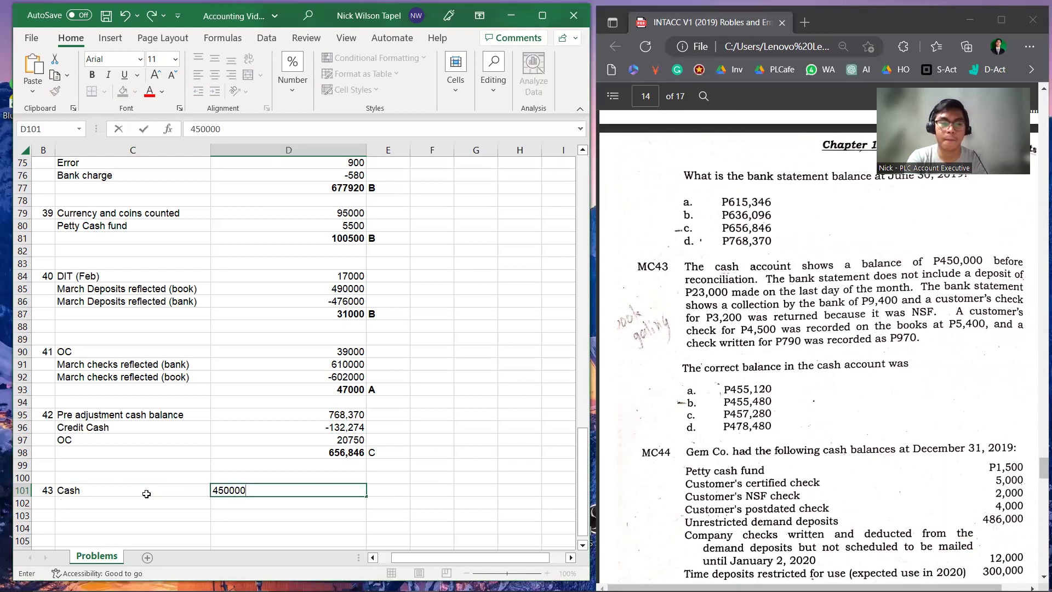
pyautogui.press('BackSpace')
pyautogui.press('BackSpace')
pyautogui.press('BackSpace')
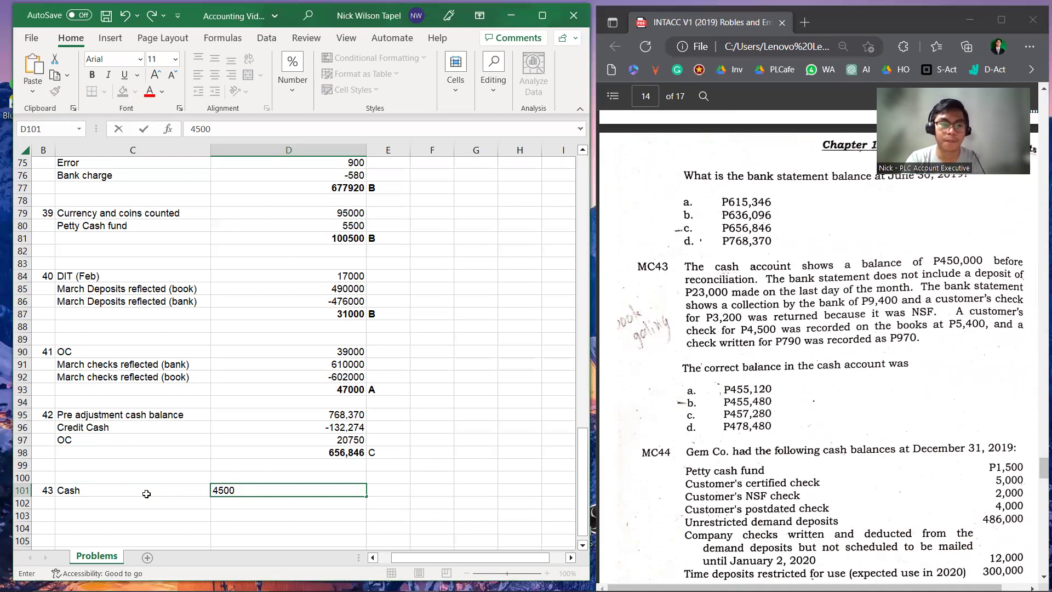
pyautogui.write('0000')
pyautogui.press('Return')
# Enter adjustments of 9400 in D102 and (3200) in D103.
pyautogui.click(147, 497)
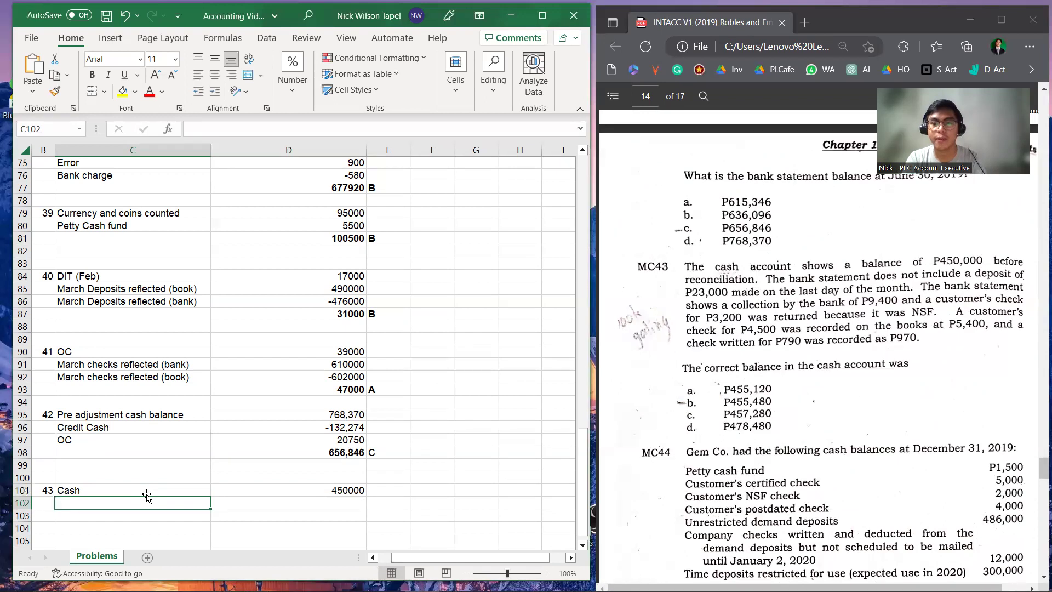
pyautogui.press('Right')
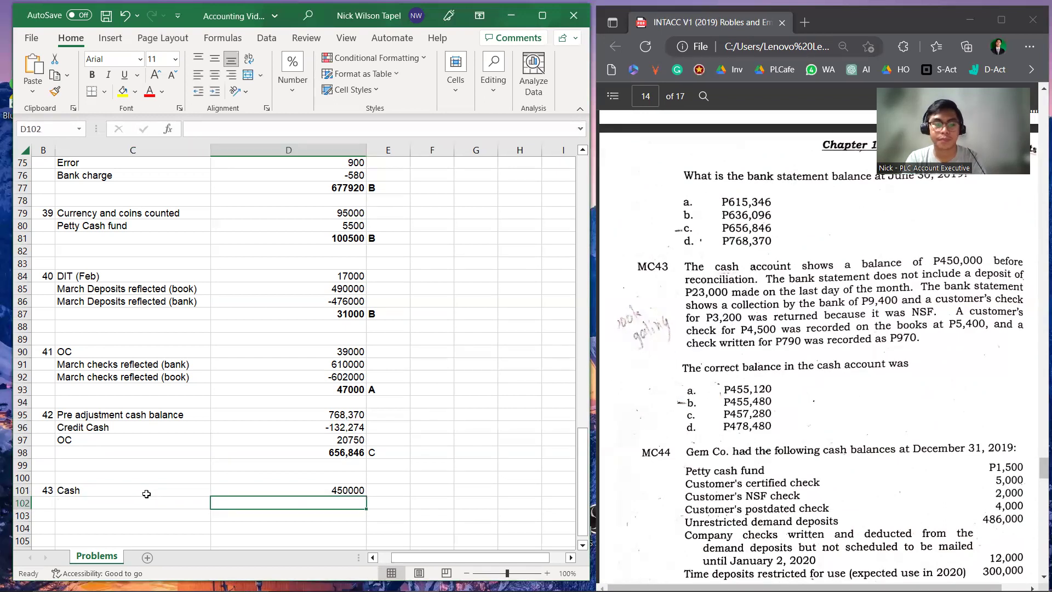
pyautogui.write('9400')
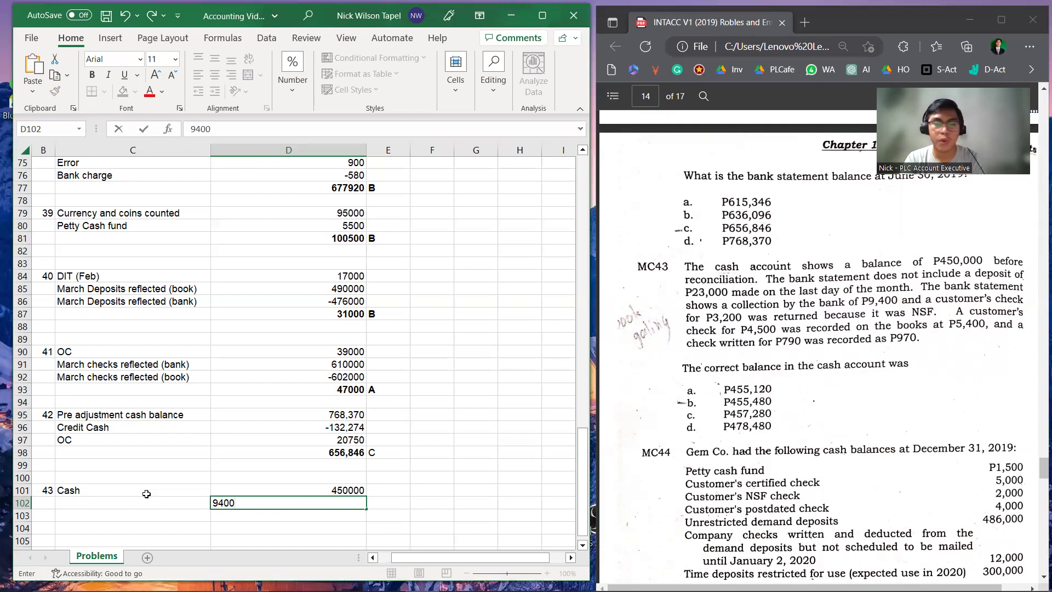
pyautogui.press('Return')
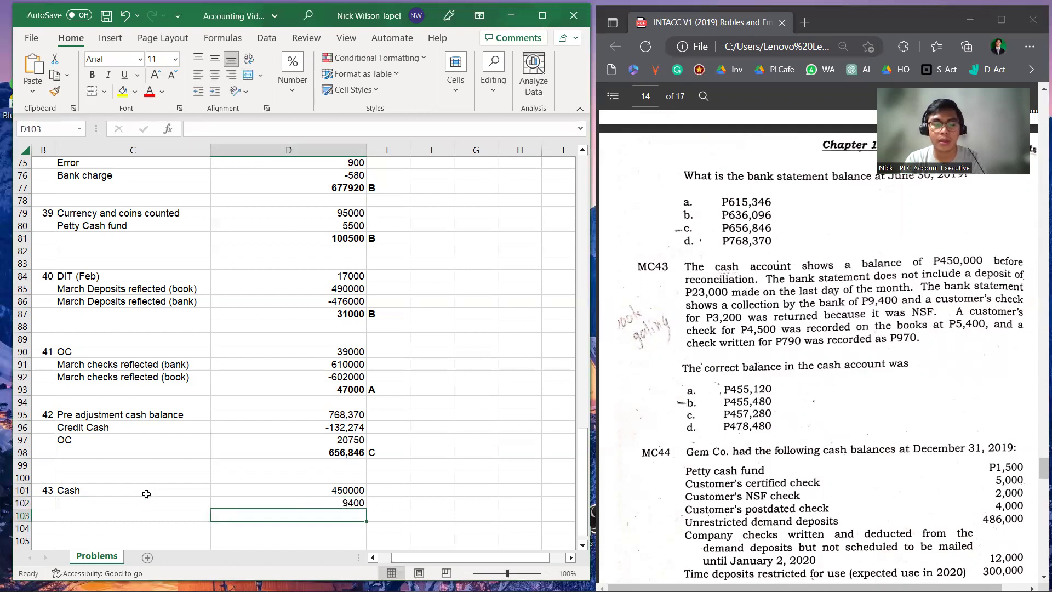
pyautogui.write('(3200')
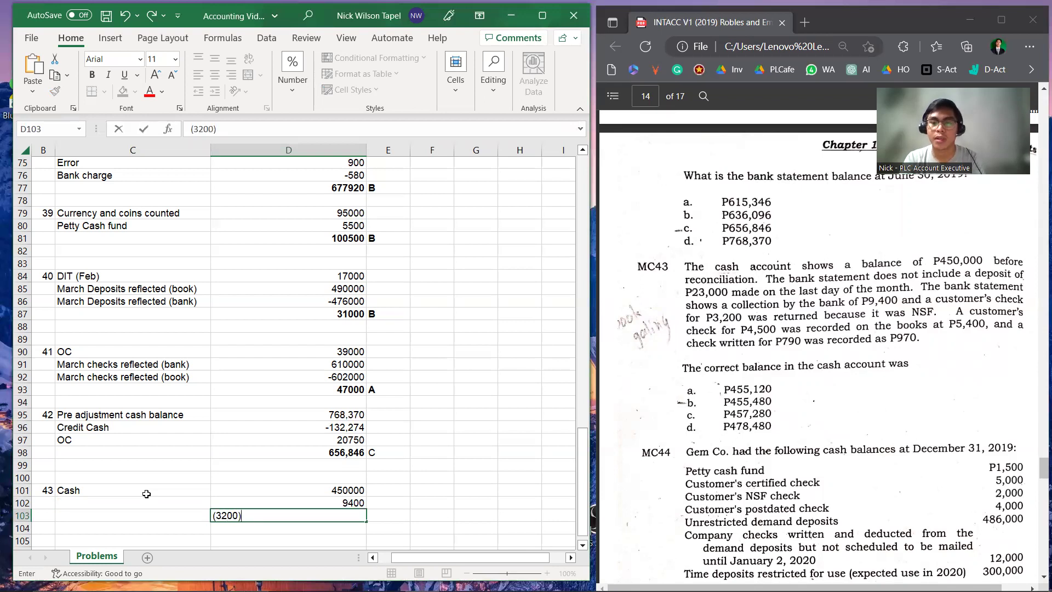
pyautogui.write(')')
pyautogui.press('Return')
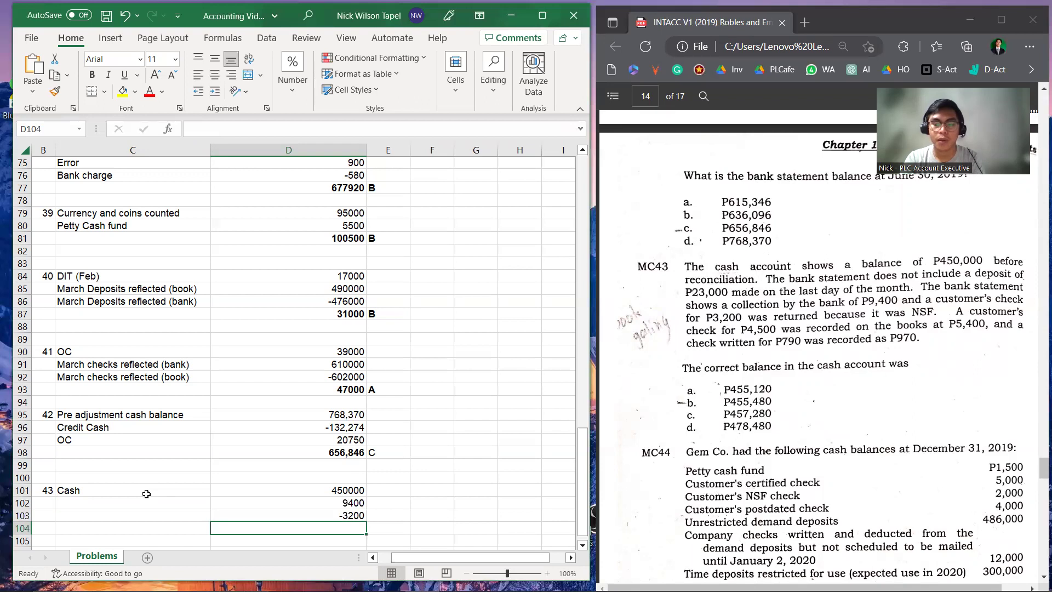
# Enter =5400-4500 in D104 for item 43's 900 error adjustment.
pyautogui.write('=')
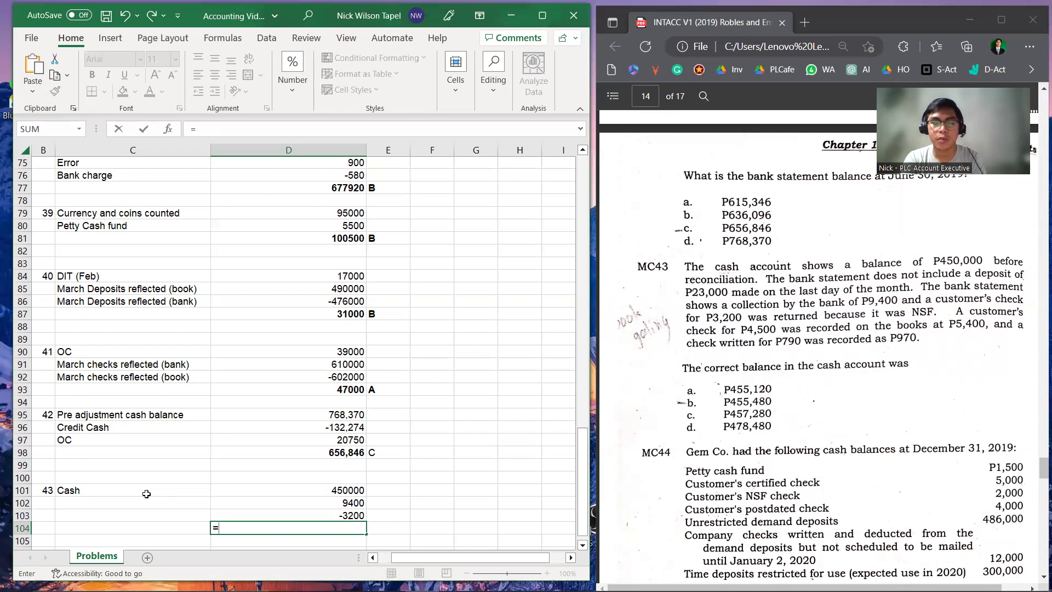
pyautogui.write('4500')
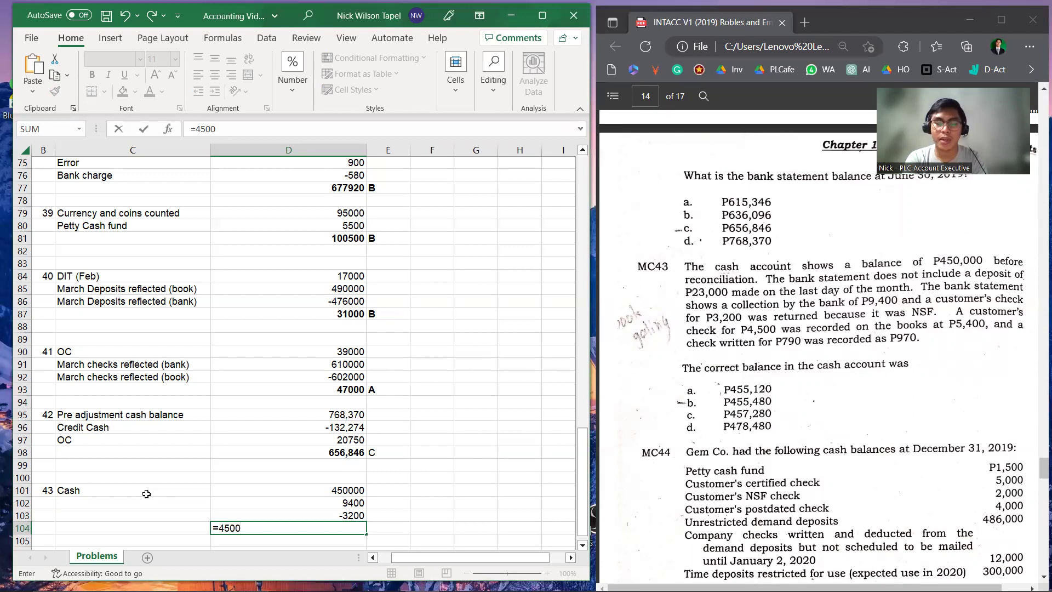
pyautogui.press('BackSpace')
pyautogui.press('BackSpace')
pyautogui.press('BackSpace')
pyautogui.press('BackSpace')
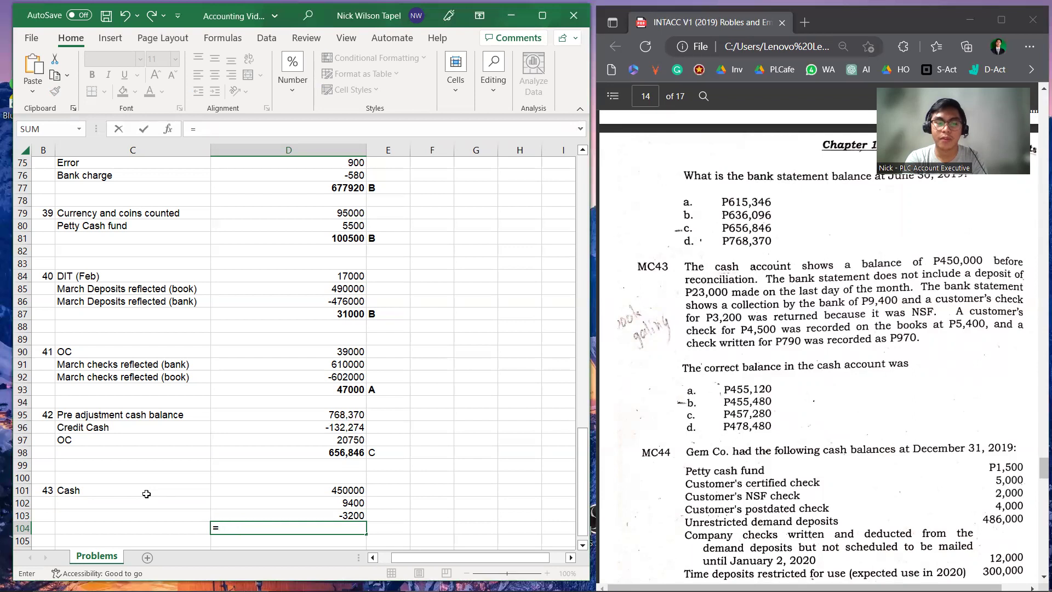
pyautogui.write('5400')
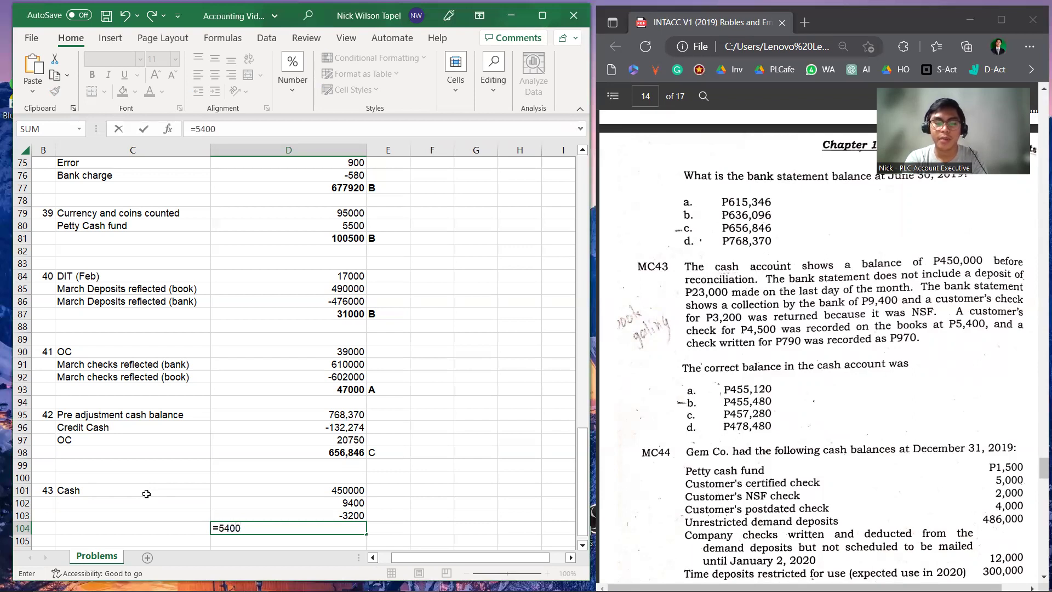
pyautogui.write('-4')
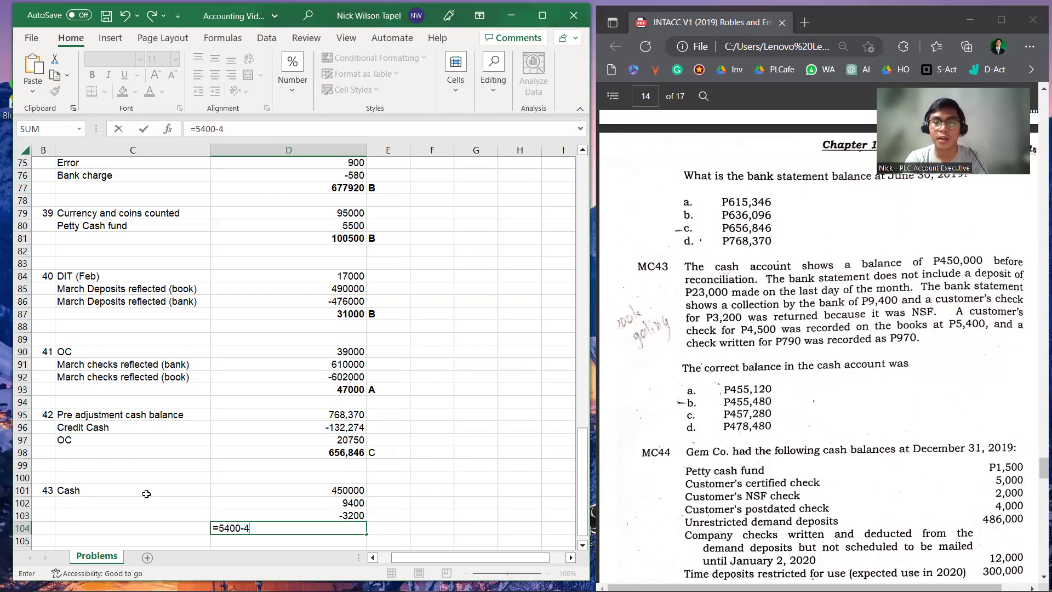
pyautogui.press('BackSpace')
pyautogui.write('4500')
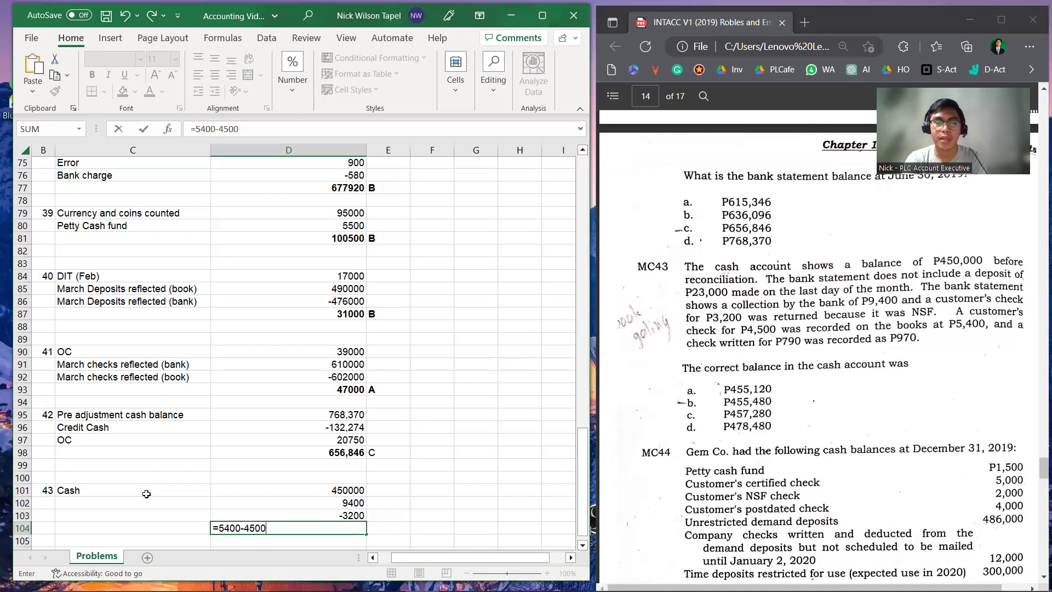
pyautogui.press('Return')
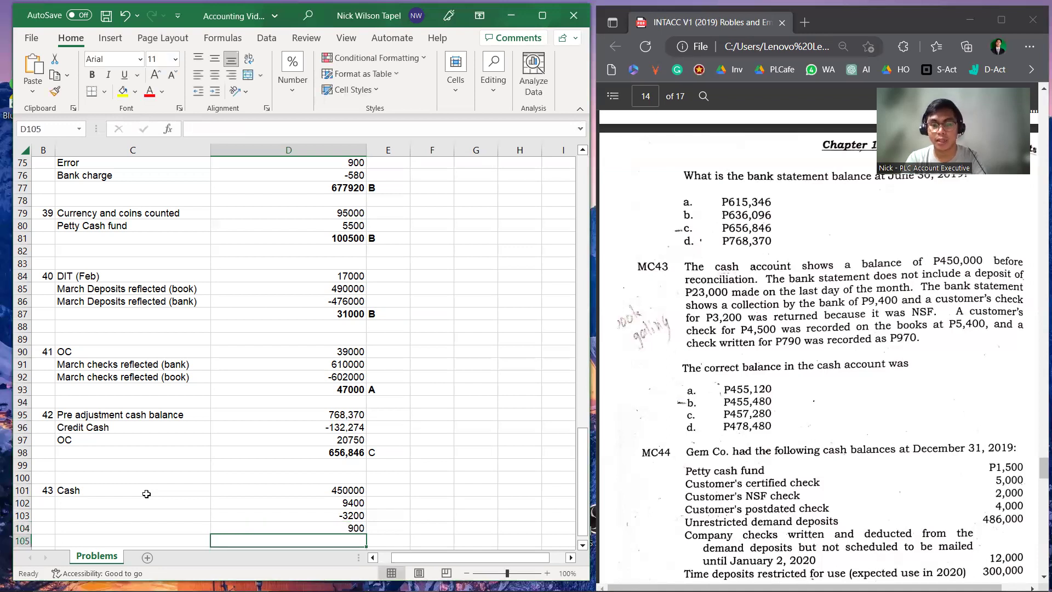
# Edit D104's formula to =4500-5400 so it shows -900.
pyautogui.press('Up')
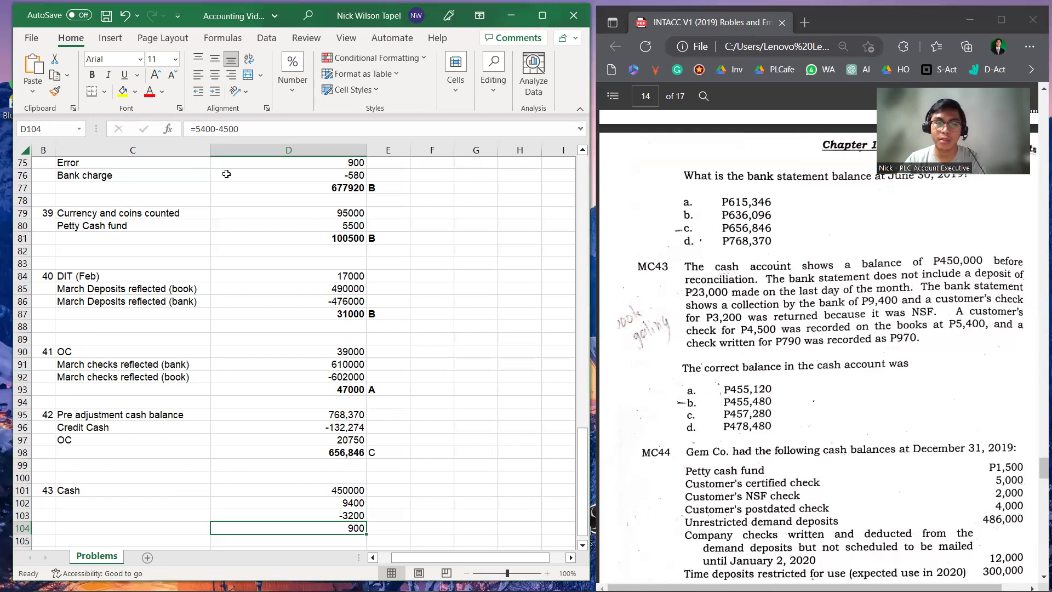
pyautogui.press('F2')
pyautogui.hotkey('shift', 'Left')
pyautogui.hotkey('shift', 'Left')
pyautogui.hotkey('shift', 'Left')
pyautogui.hotkey('shift', 'Left')
pyautogui.hotkey('shift', 'Left')
pyautogui.hotkey('shift', 'Left')
pyautogui.hotkey('shift', 'Left')
pyautogui.hotkey('shift', 'Left')
pyautogui.hotkey('shift', 'Left')
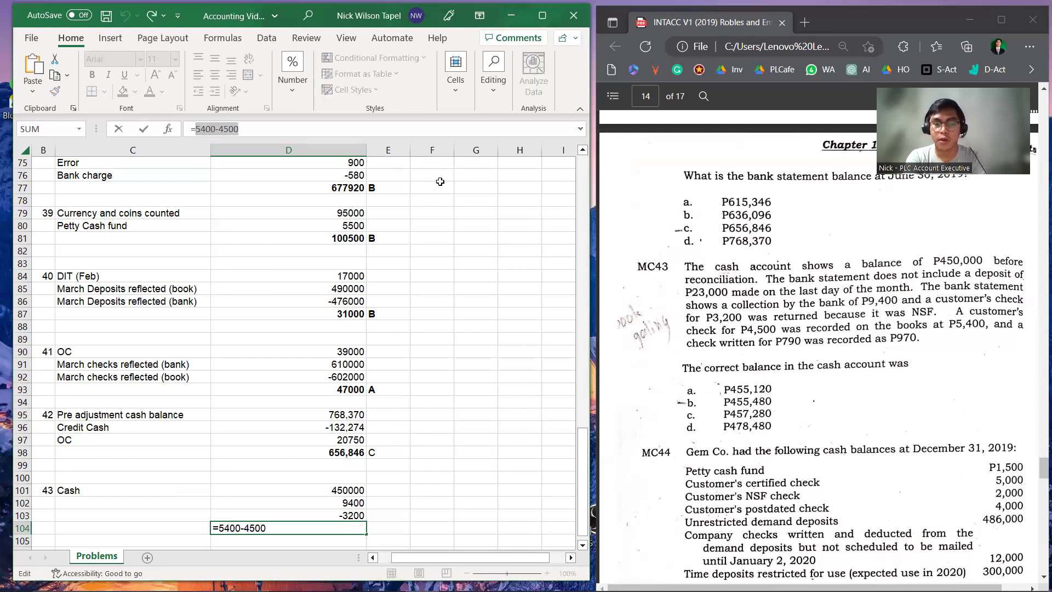
pyautogui.write('5400')
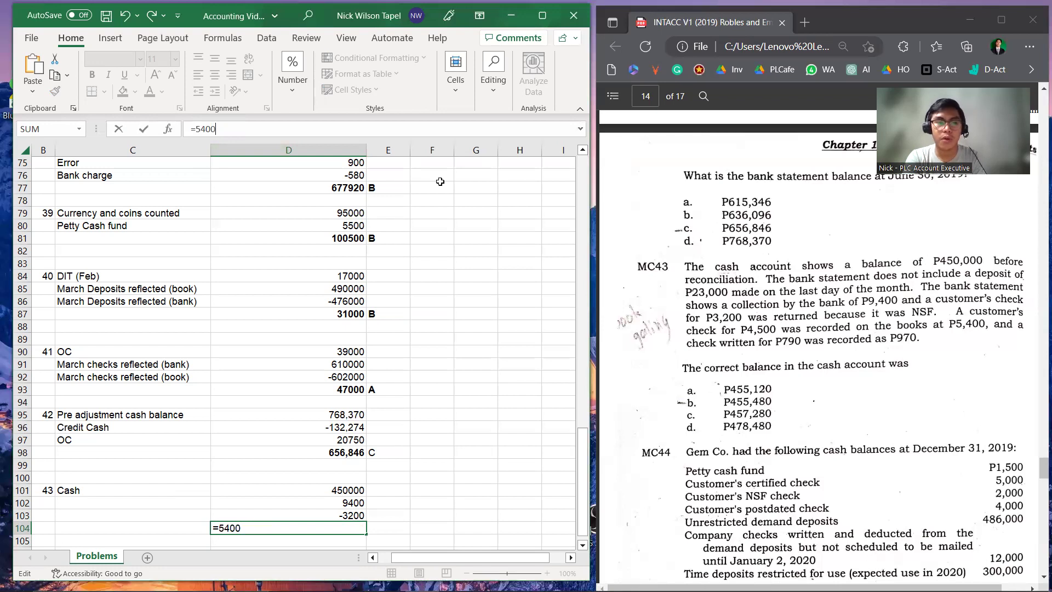
pyautogui.press('BackSpace')
pyautogui.press('BackSpace')
pyautogui.press('BackSpace')
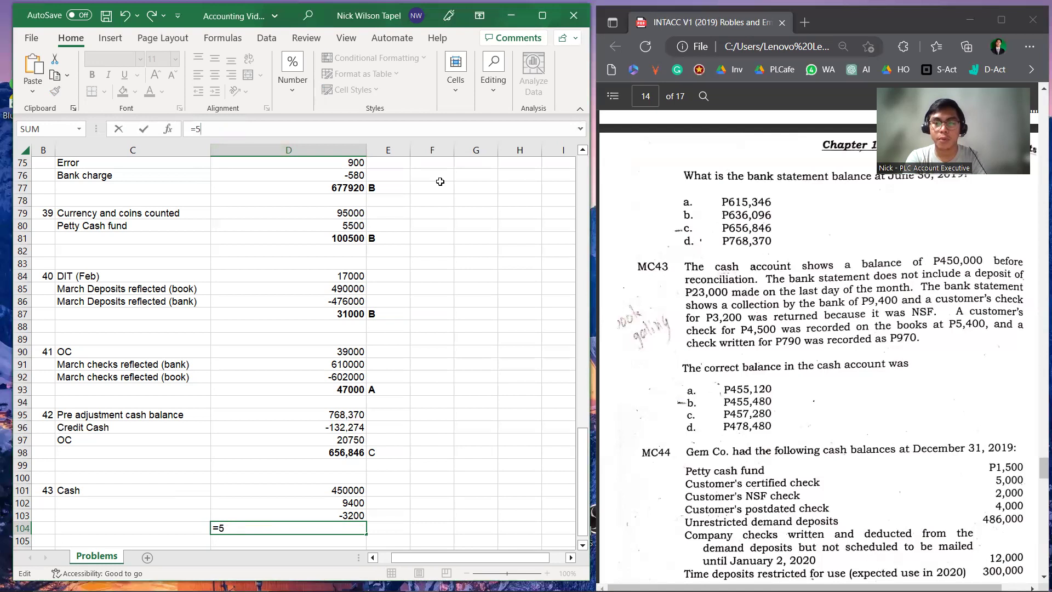
pyautogui.write('400')
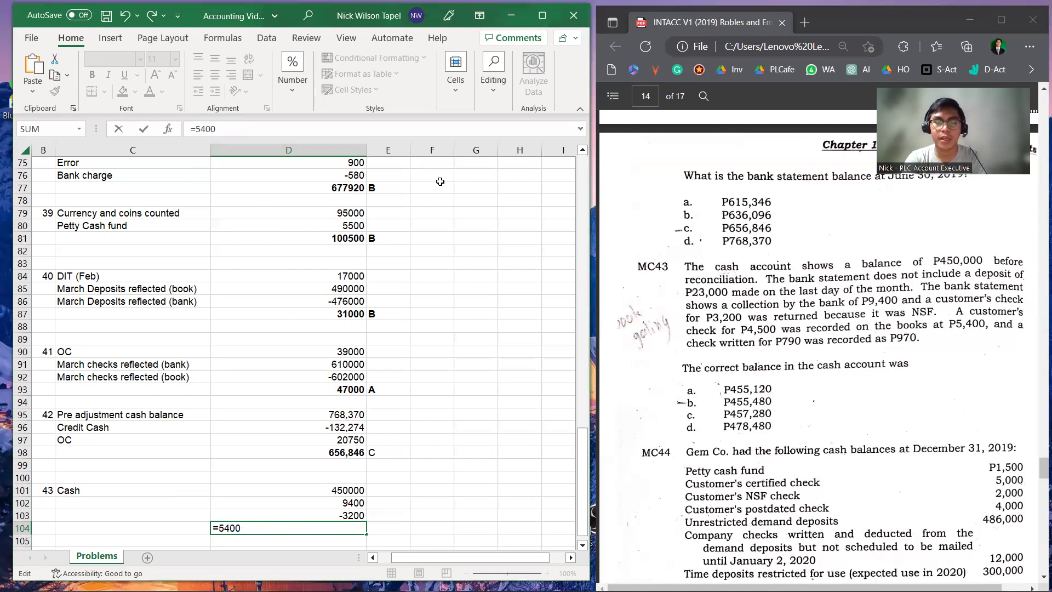
pyautogui.write('-4500')
pyautogui.press('Return')
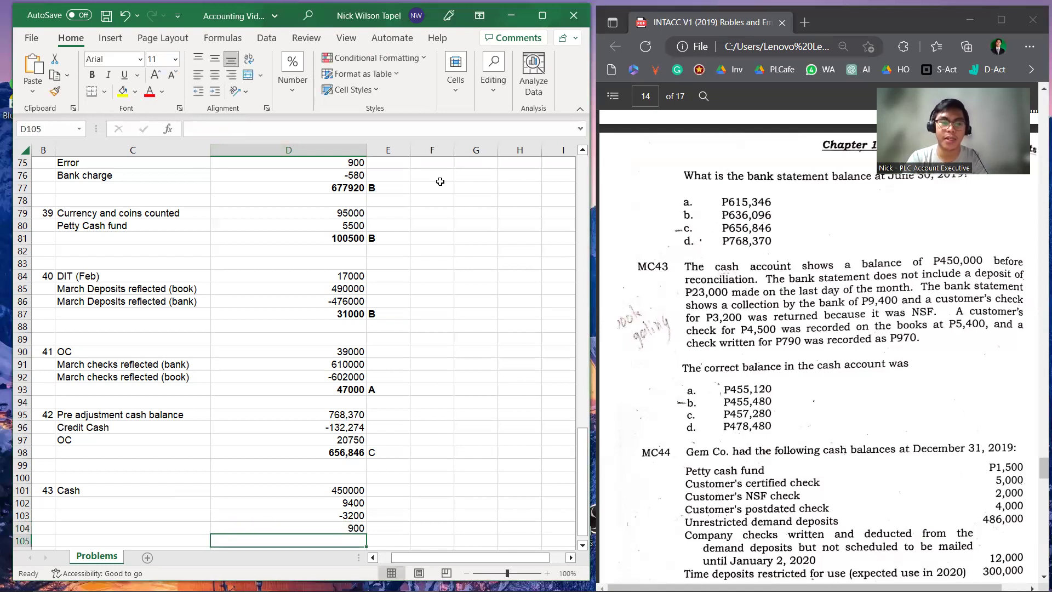
pyautogui.press('Return')
pyautogui.press('Up')
pyautogui.press('Up')
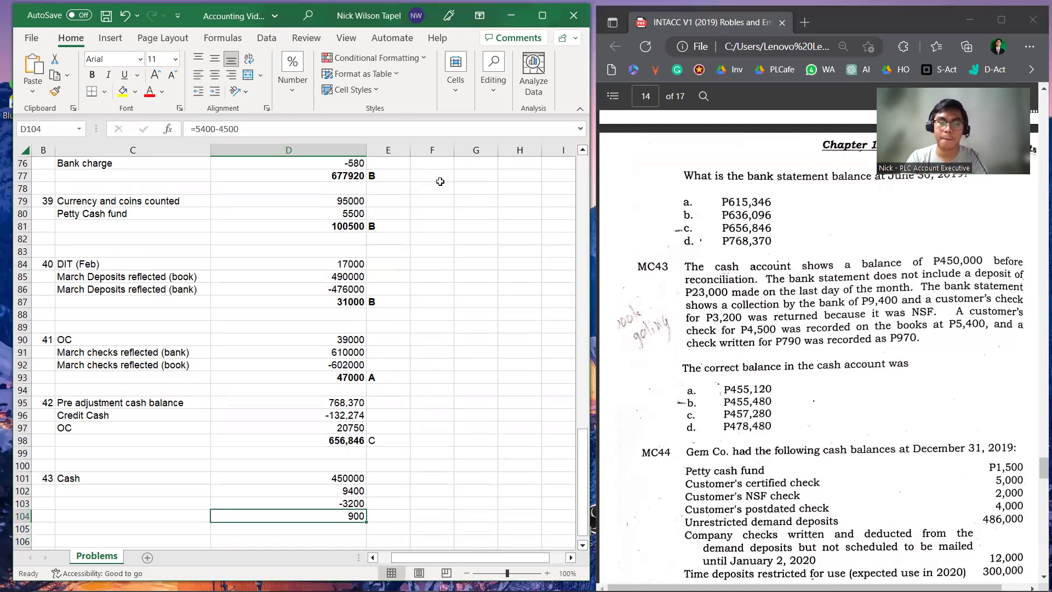
pyautogui.press('F2')
pyautogui.press('Left')
pyautogui.press('Left')
pyautogui.press('Left')
pyautogui.press('Left')
pyautogui.press('Left')
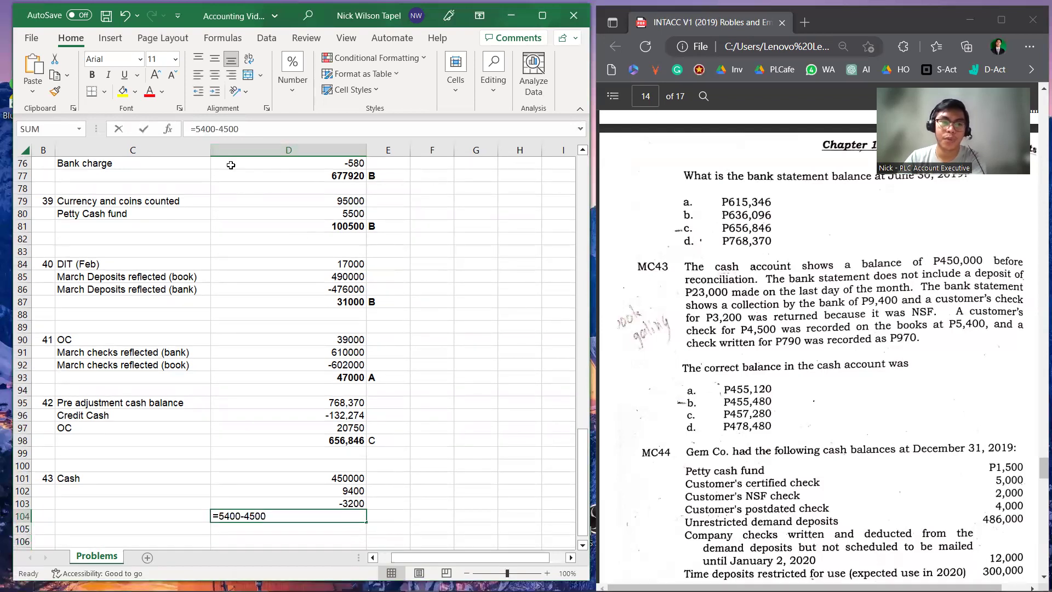
pyautogui.hotkey('shift', 'Left')
pyautogui.hotkey('shift', 'Left')
pyautogui.hotkey('shift', 'Left')
pyautogui.hotkey('shift', 'Left')
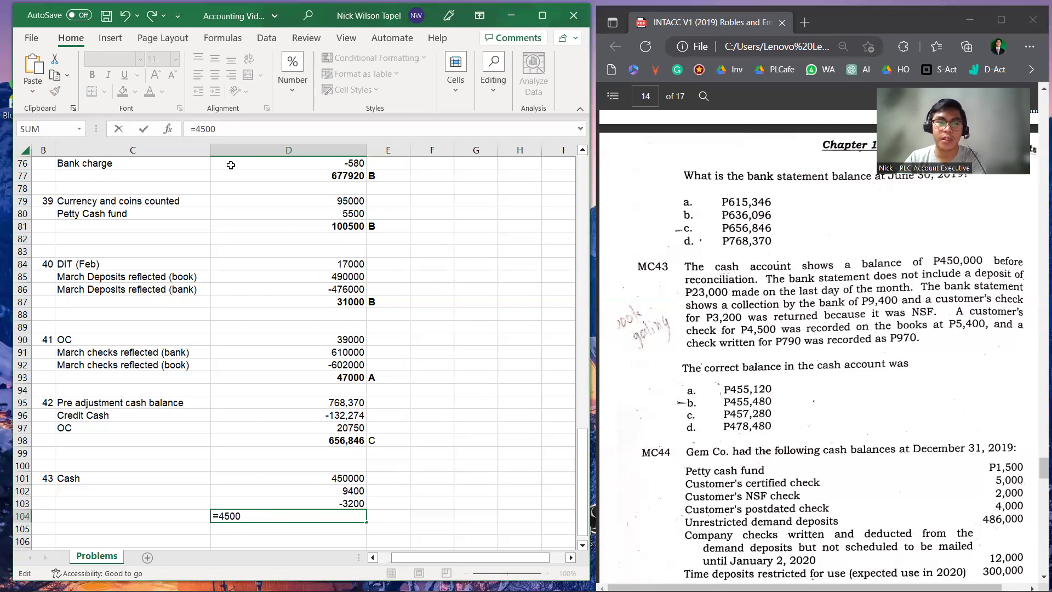
pyautogui.write('-54')
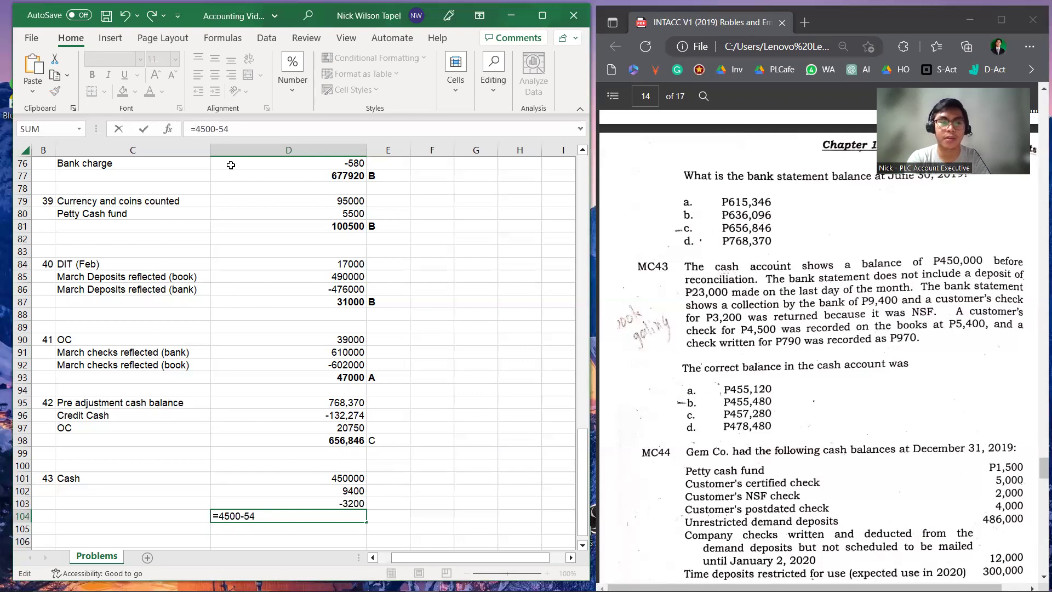
pyautogui.write('00')
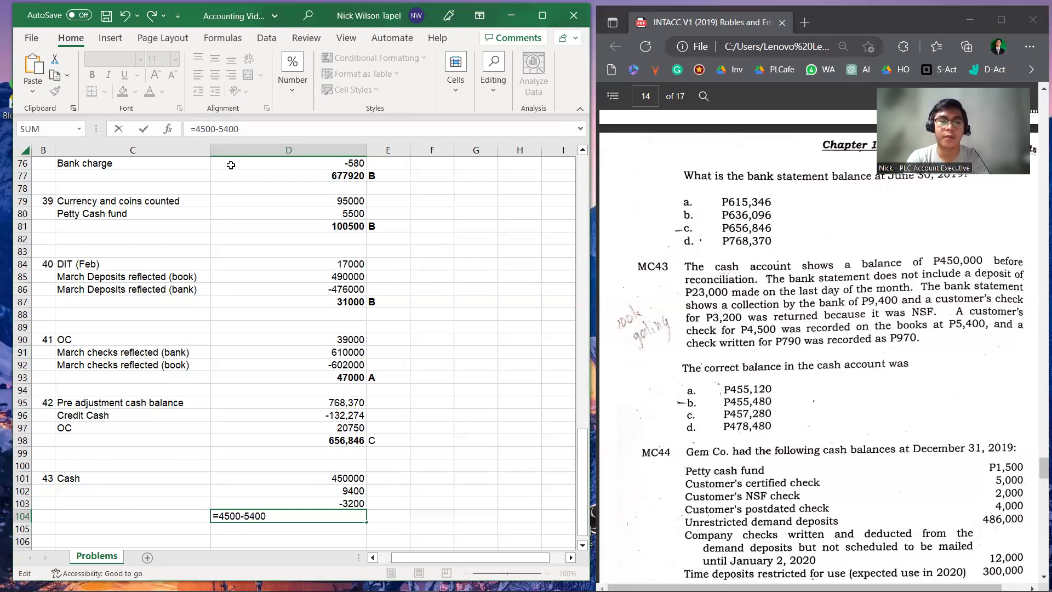
pyautogui.press('Return')
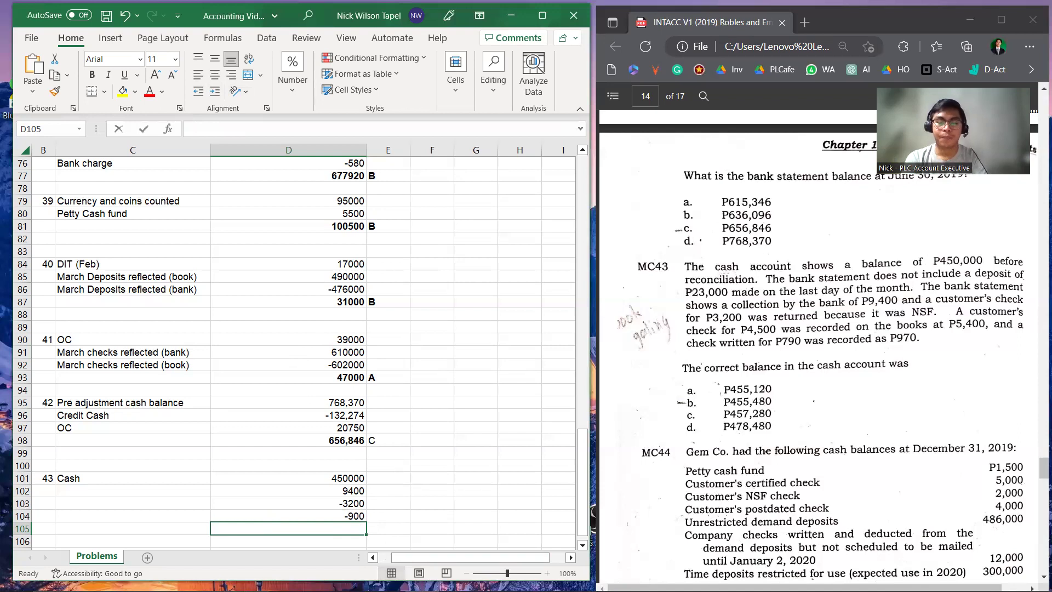
# Enter =790-970 in D105 so it shows -180.
pyautogui.write('749')
pyautogui.press('BackSpace')
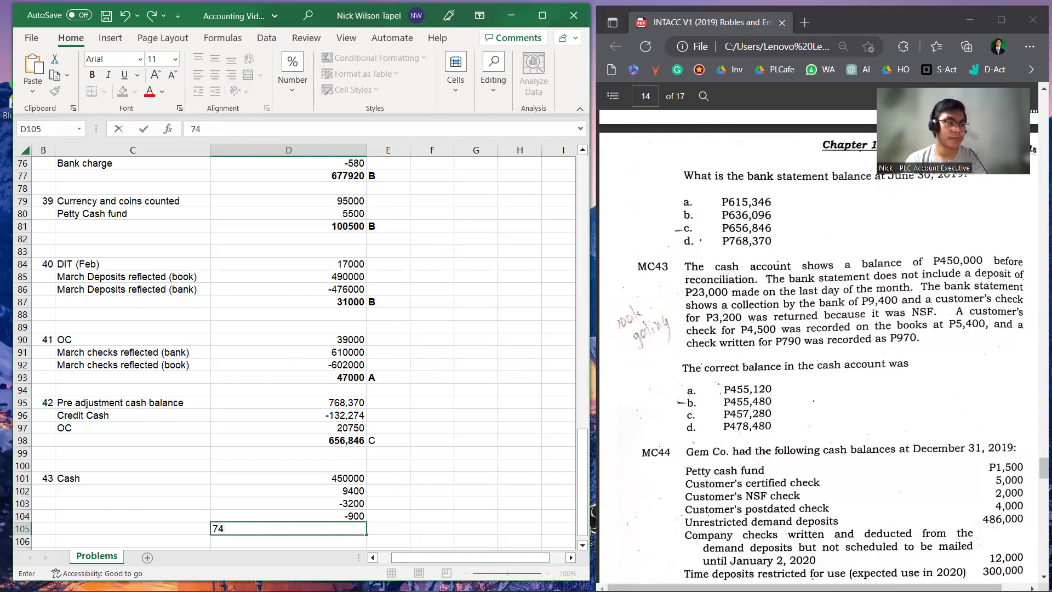
pyautogui.write('0')
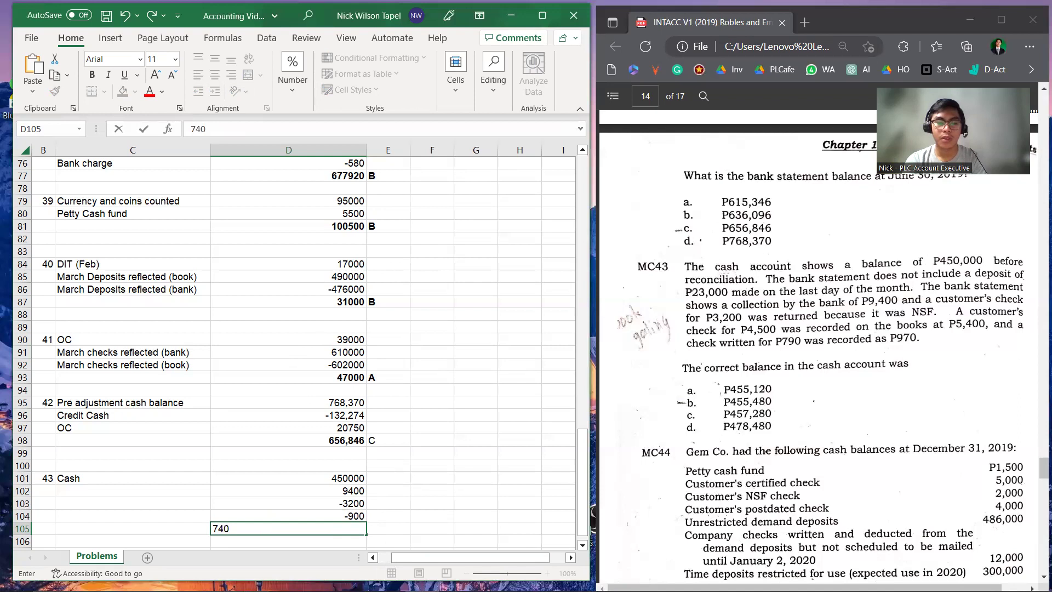
pyautogui.press('BackSpace')
pyautogui.press('BackSpace')
pyautogui.write('90-97')
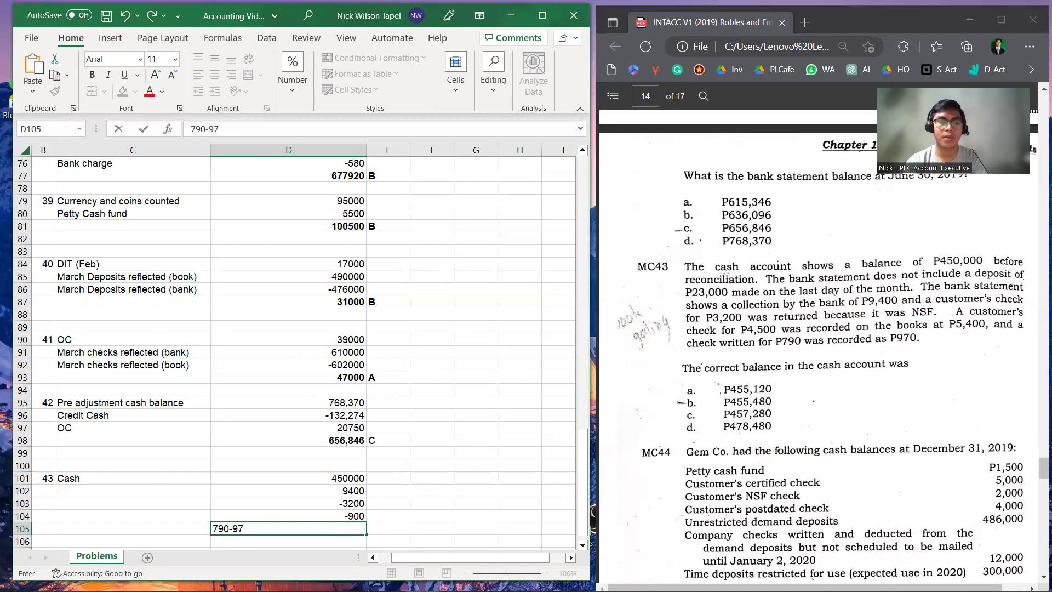
pyautogui.write('0')
pyautogui.hotkey('ctrl', 'Return')
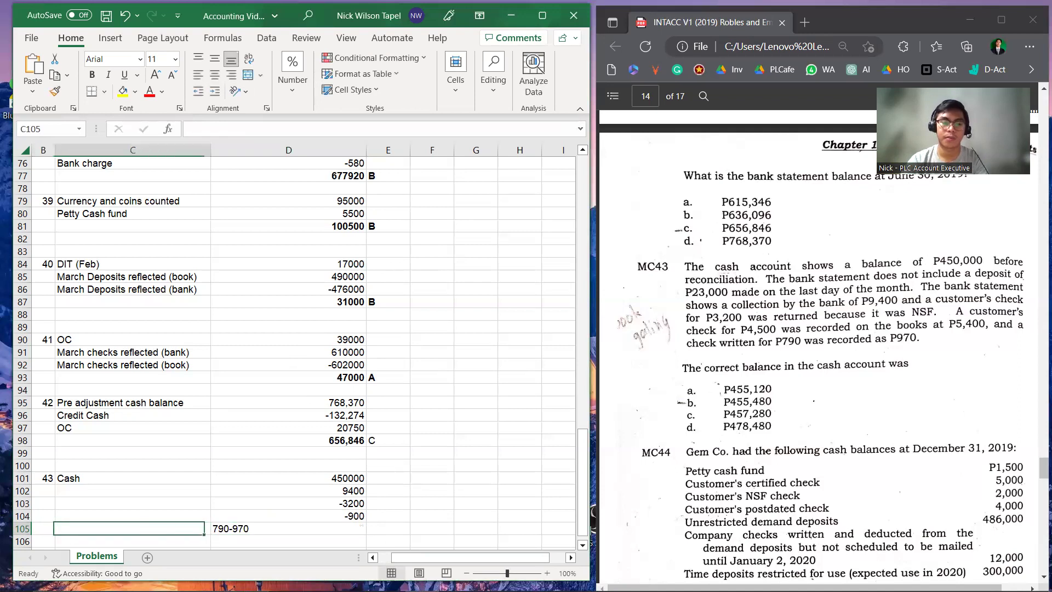
pyautogui.write('=790')
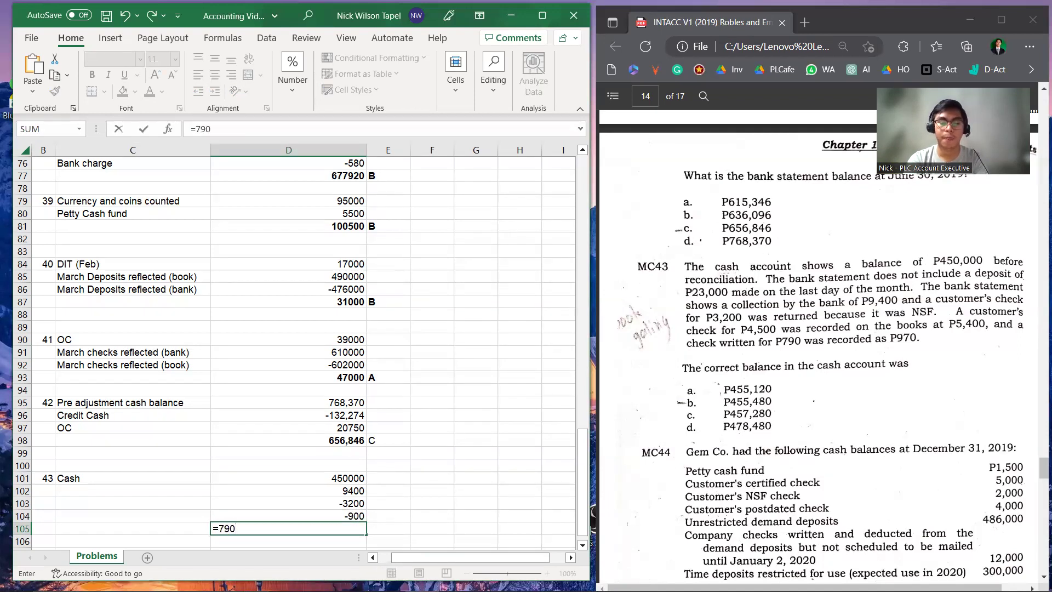
pyautogui.write('-970')
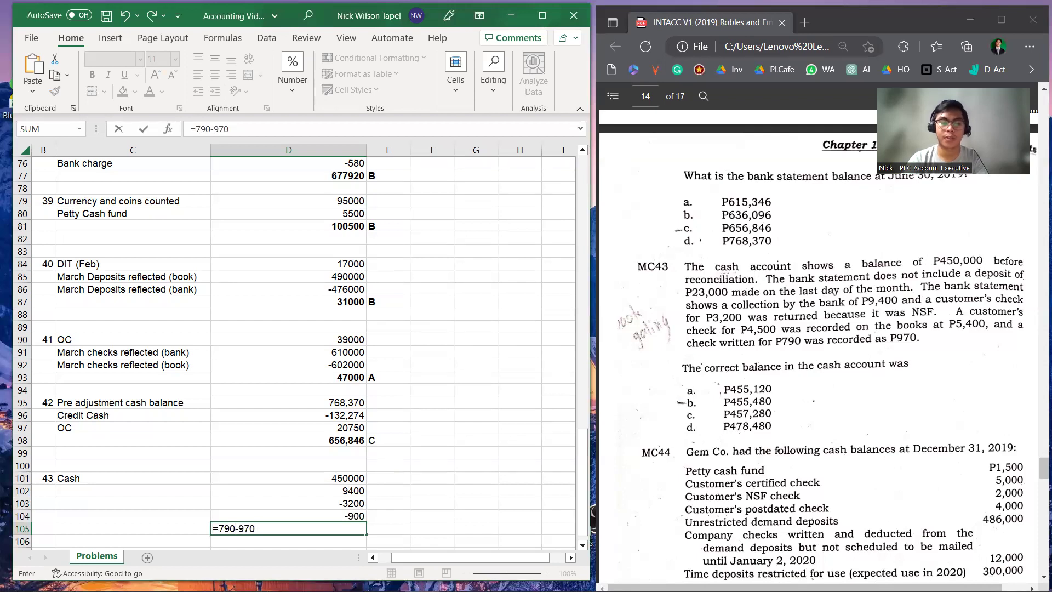
pyautogui.press('Return')
pyautogui.scroll(-1, 197, 484)
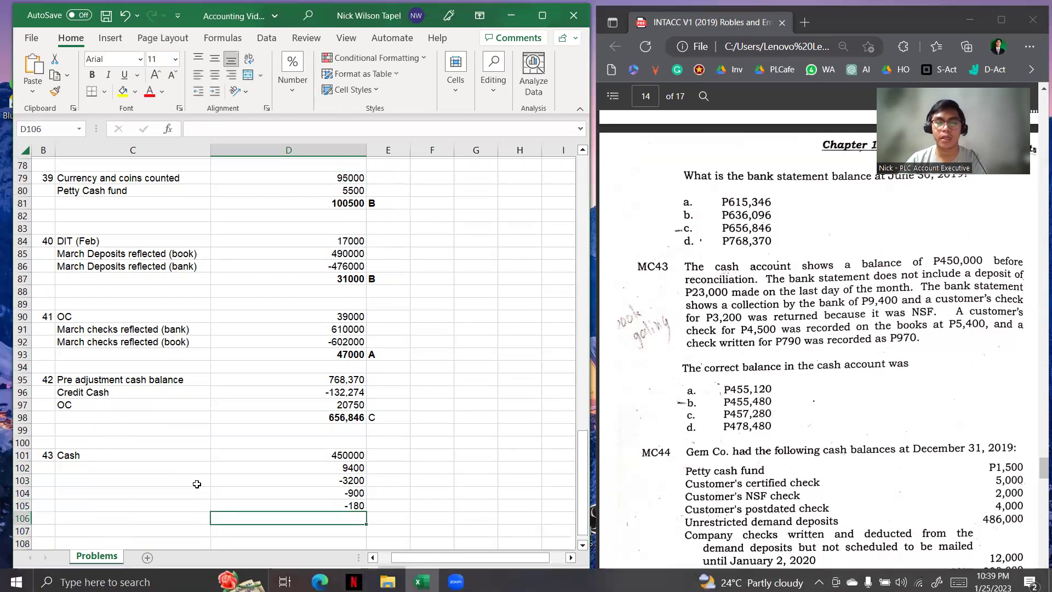
# Type Error in C105 and C104, NSF in C103 and Collection in C102.
pyautogui.scroll(-2, 175, 471)
pyautogui.click(152, 454)
pyautogui.write('Err')
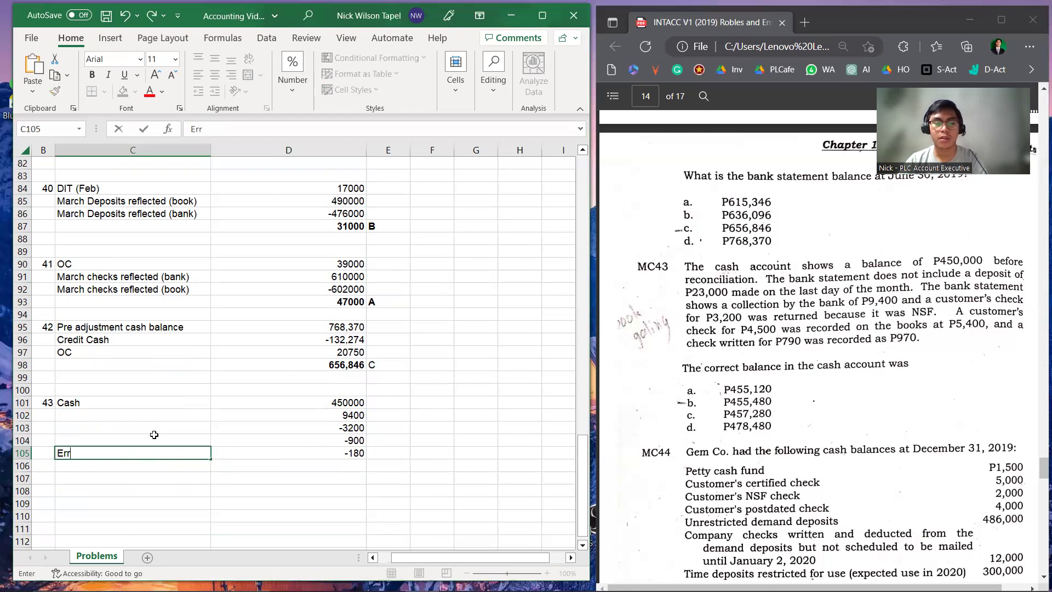
pyautogui.write('or')
pyautogui.click(154, 434)
pyautogui.write('Error')
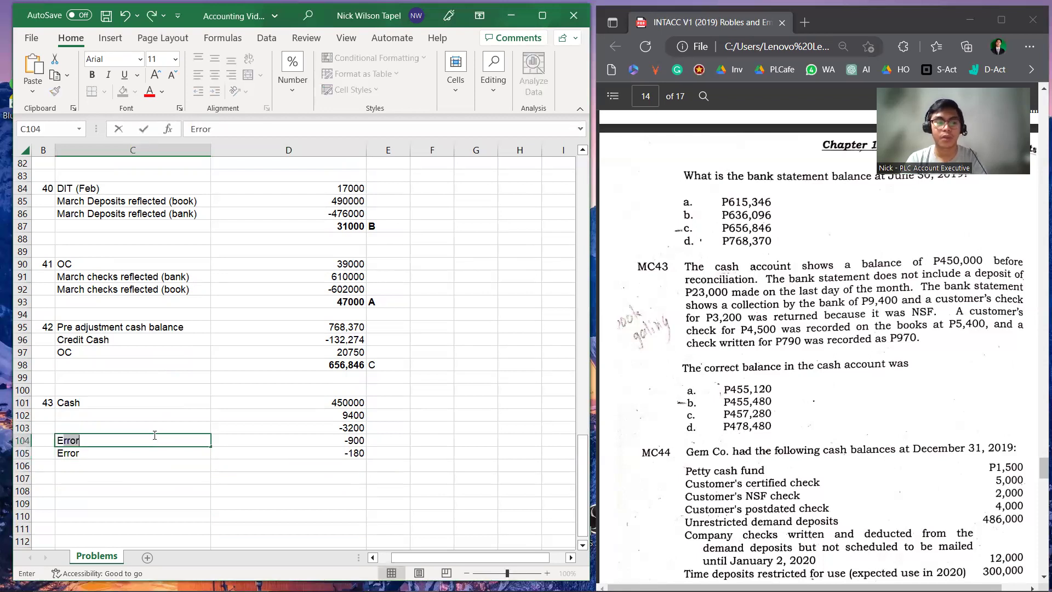
pyautogui.press('Up')
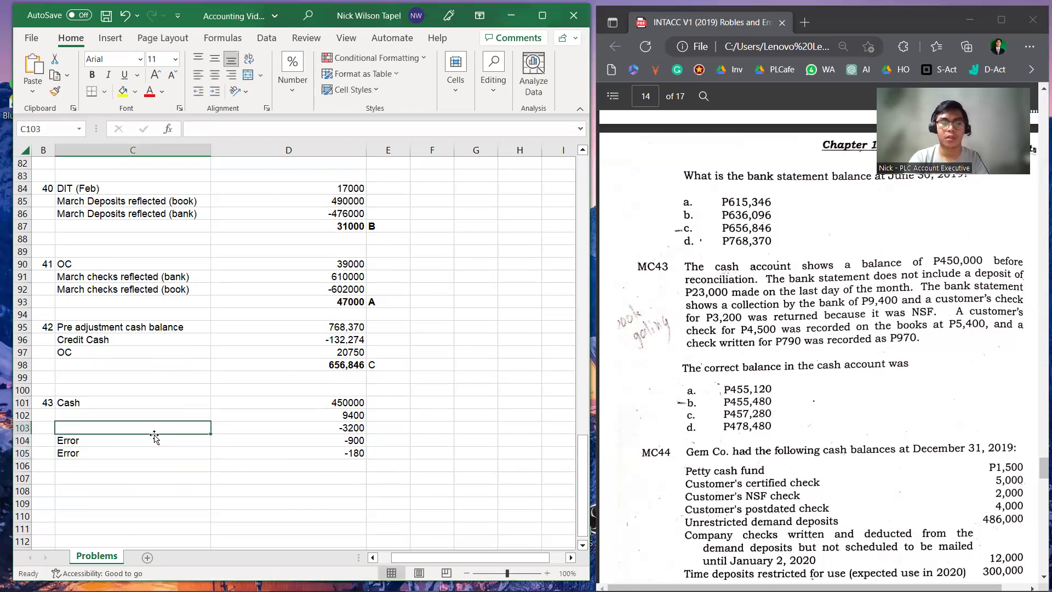
pyautogui.write('NSF')
pyautogui.press('Up')
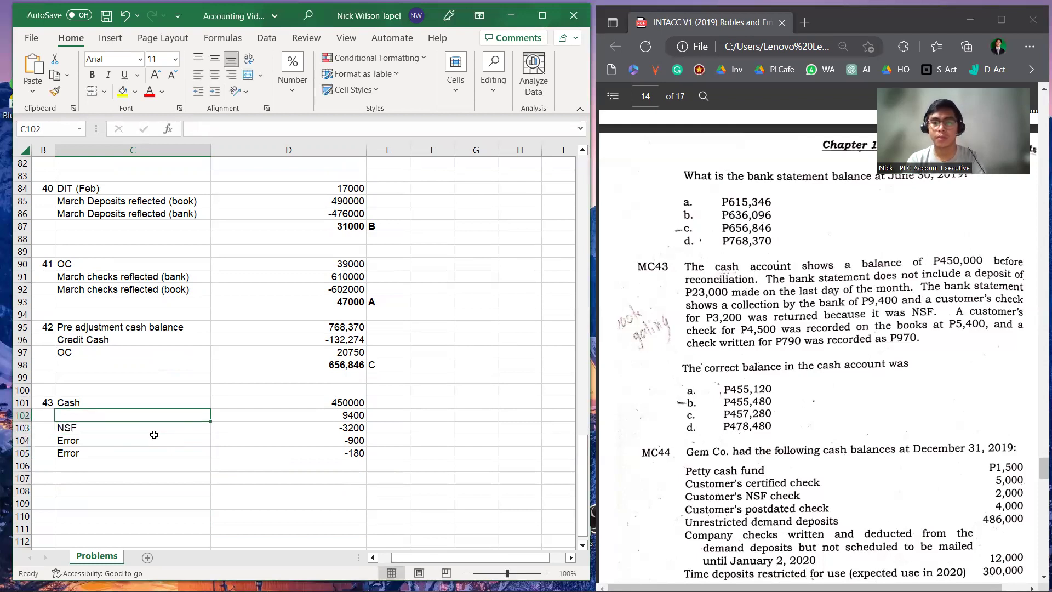
pyautogui.write('Cash ')
pyautogui.write('ollec')
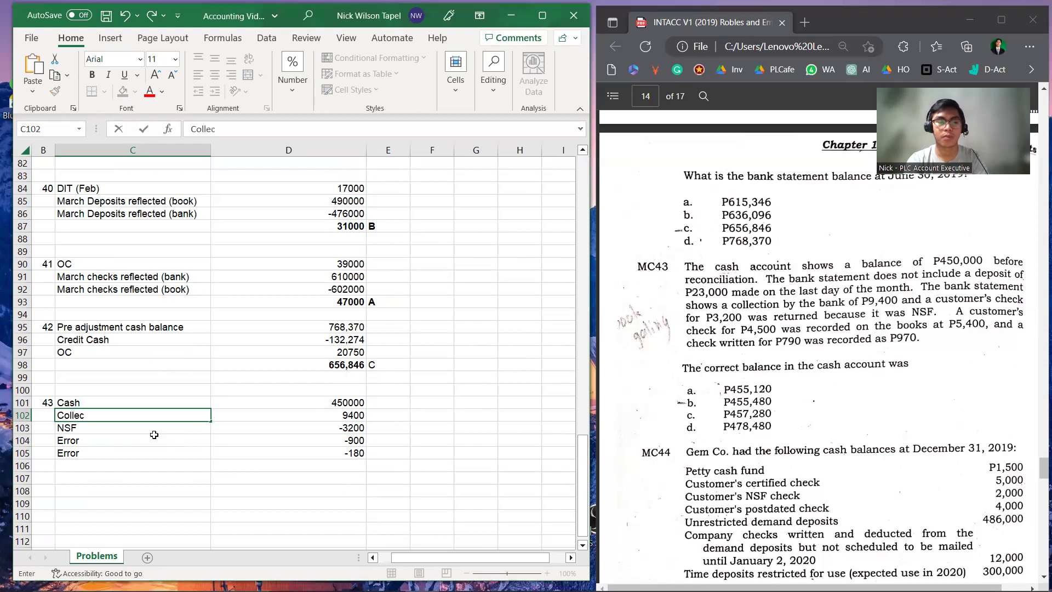
pyautogui.write('tion')
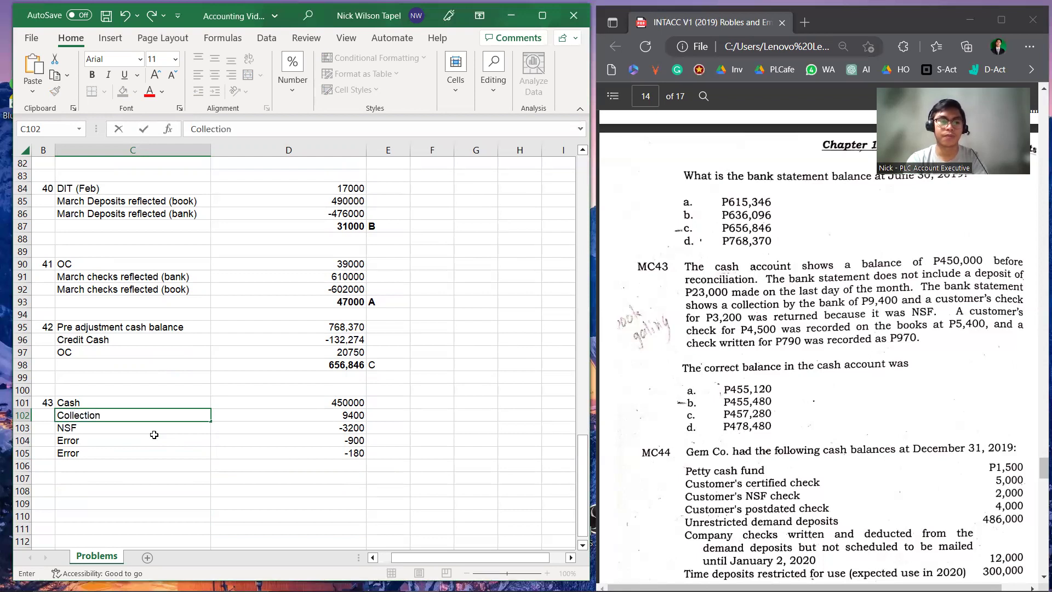
pyautogui.press('Return')
pyautogui.press('Down')
pyautogui.press('Down')
pyautogui.press('Right')
pyautogui.press('Down')
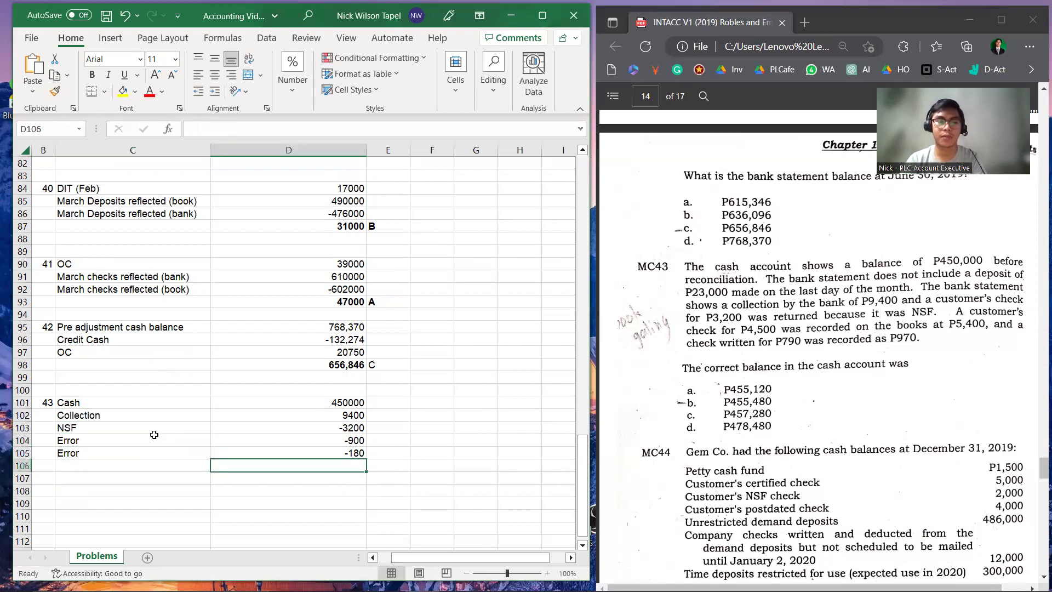
# AutoSum D101:D105 into D106 for 455120 and enter answer A in E106.
pyautogui.hotkey('alt', '=')
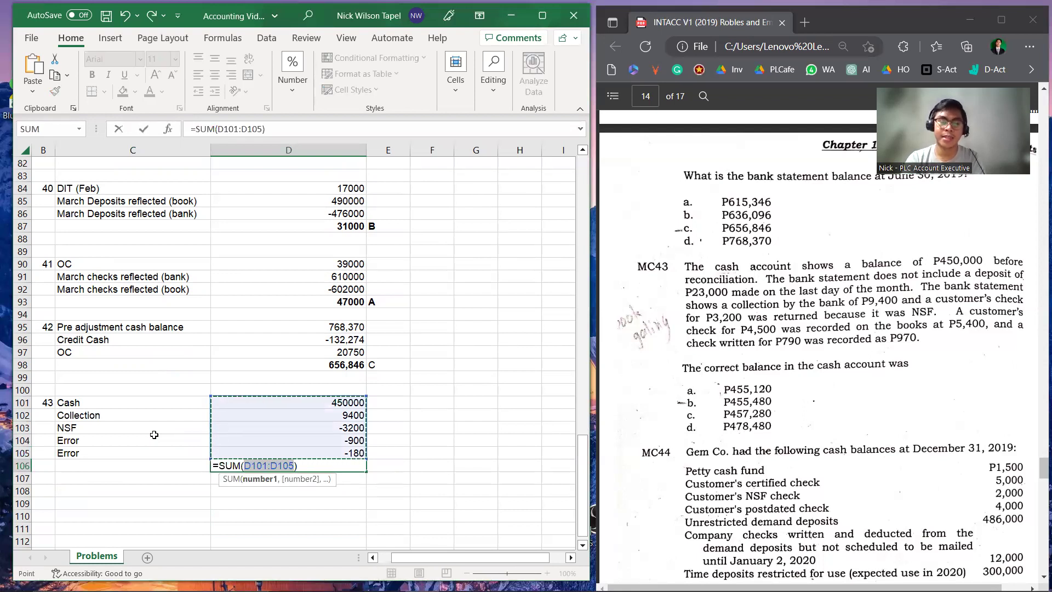
pyautogui.press('Return')
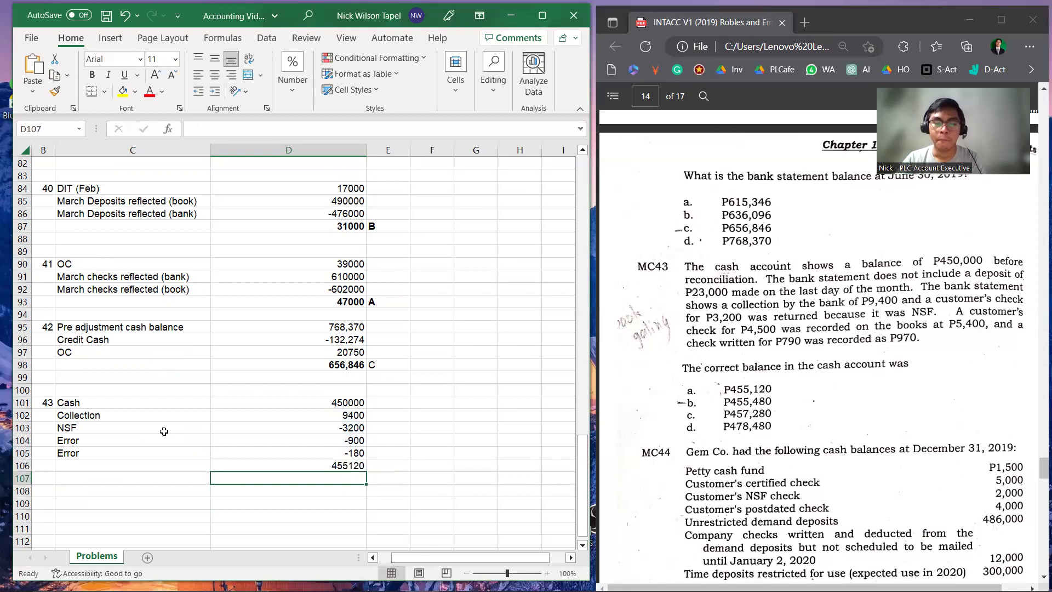
pyautogui.click(321, 465)
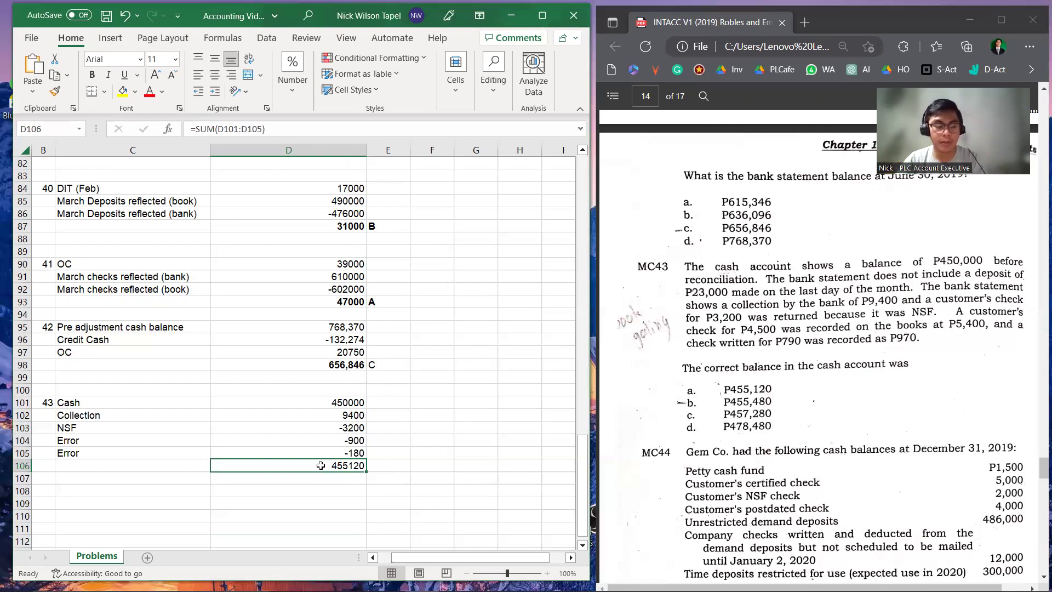
pyautogui.click(399, 465)
pyautogui.write('A')
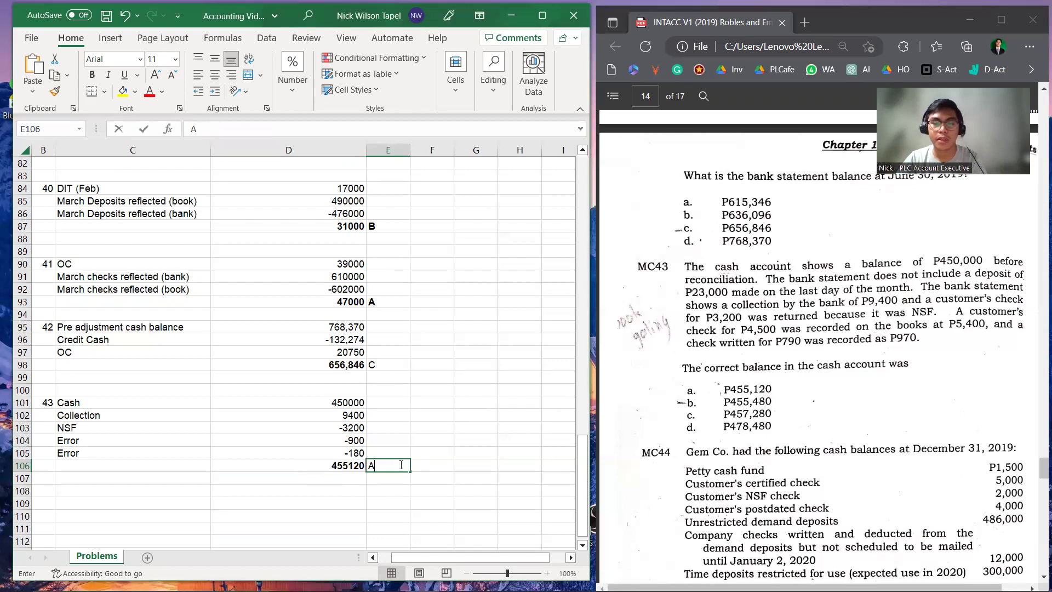
pyautogui.click(485, 496)
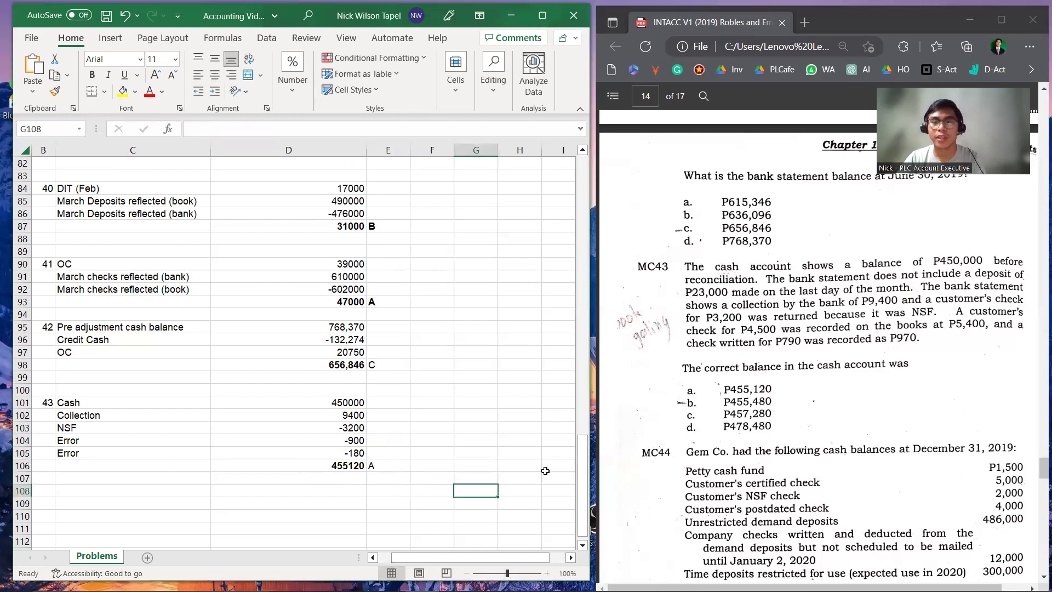